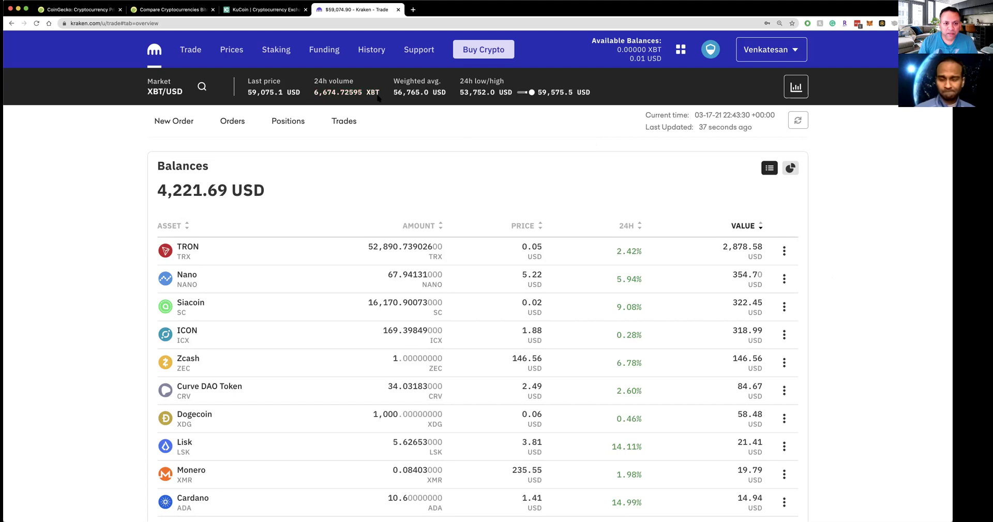
- Check the available USD balance on the Funding page, and TRON's value in the account overview
{"action": "left_click", "coordinate": [315, 50]}
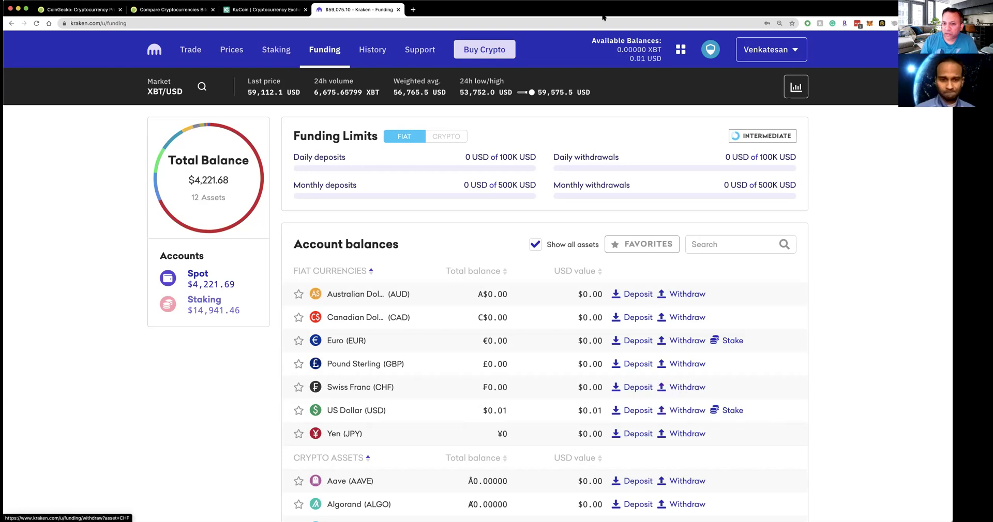
{"action": "left_click_drag", "start_coordinate": [639, 58], "coordinate": [662, 61]}
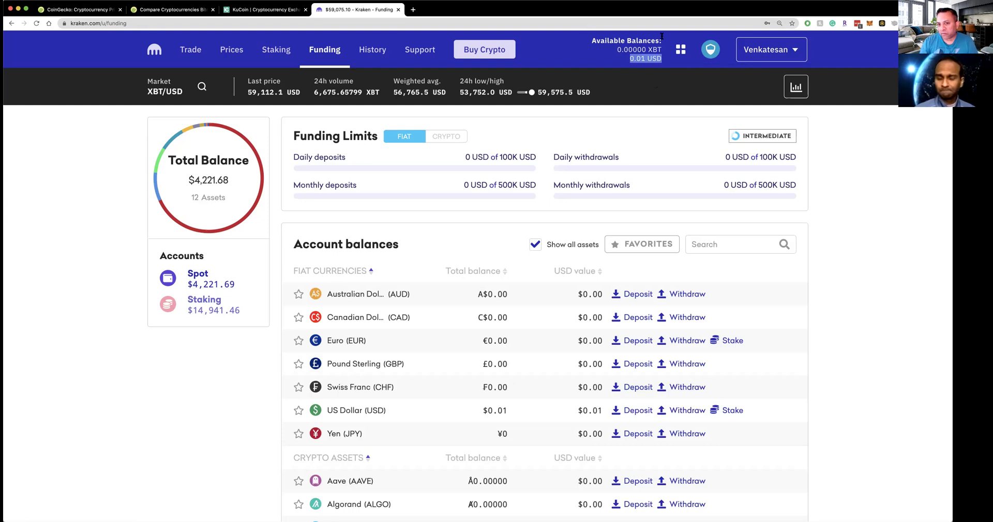
{"action": "left_click_drag", "start_coordinate": [631, 58], "coordinate": [671, 61]}
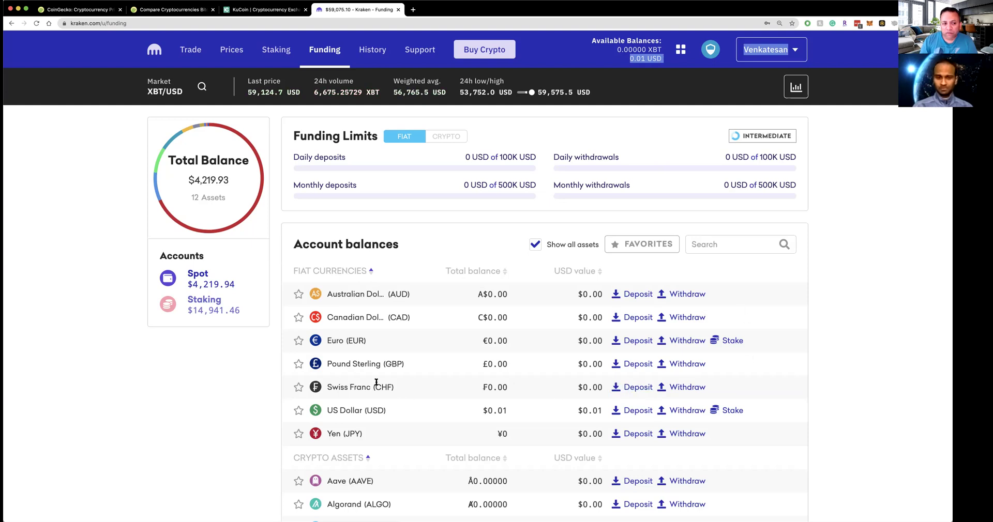
{"action": "left_click", "coordinate": [154, 47]}
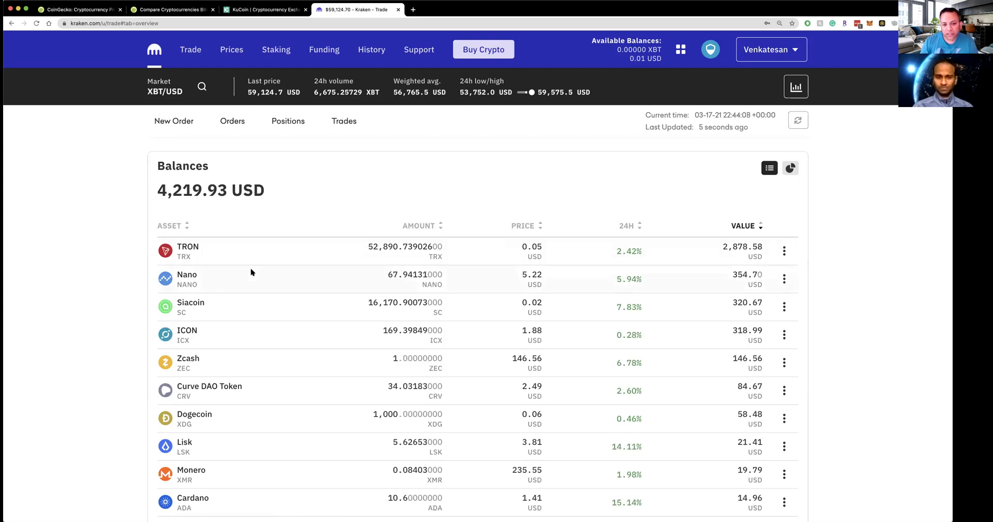
{"action": "double_click", "coordinate": [729, 247]}
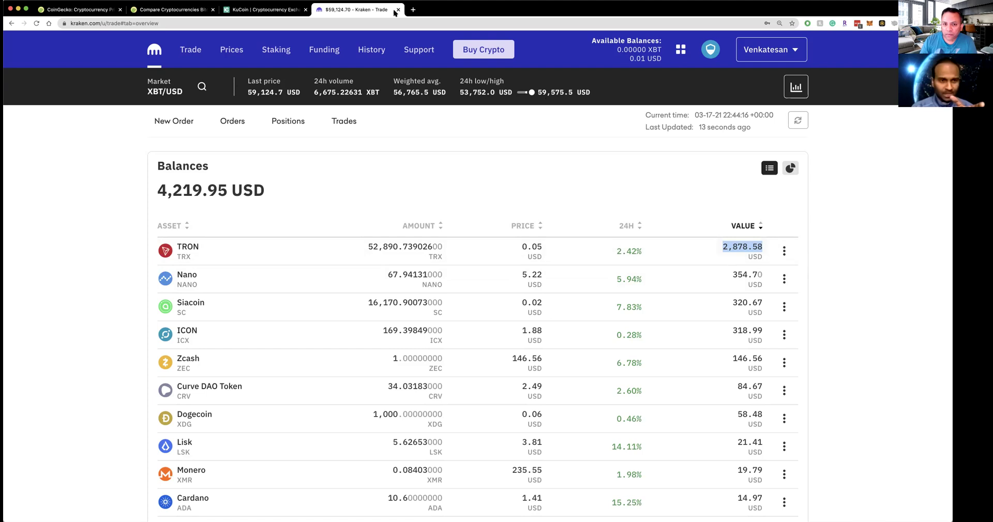
- Look through the Staking and Funding pages for the account and available XBT and USD balances, and return to the account overview
{"action": "left_click", "coordinate": [276, 52]}
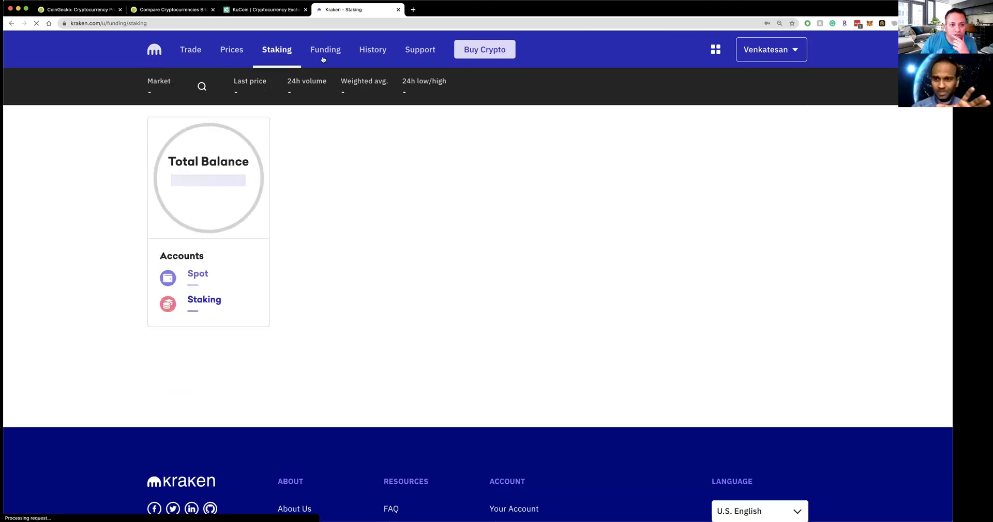
{"action": "left_click", "coordinate": [326, 50]}
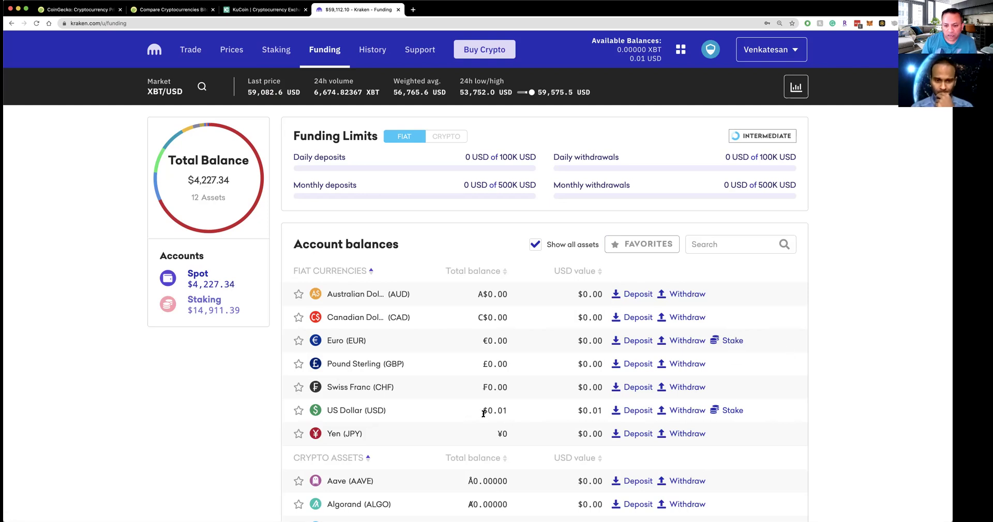
{"action": "scroll", "coordinate": [484, 414], "scroll_direction": "down", "scroll_amount": 3}
{"action": "scroll", "coordinate": [440, 352], "scroll_direction": "up", "scroll_amount": 3}
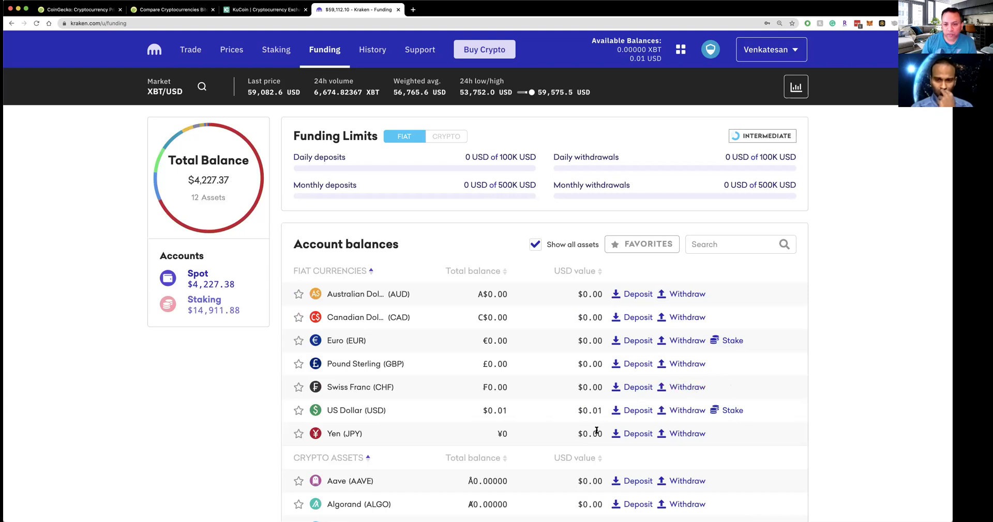
{"action": "left_click_drag", "start_coordinate": [617, 46], "coordinate": [659, 58]}
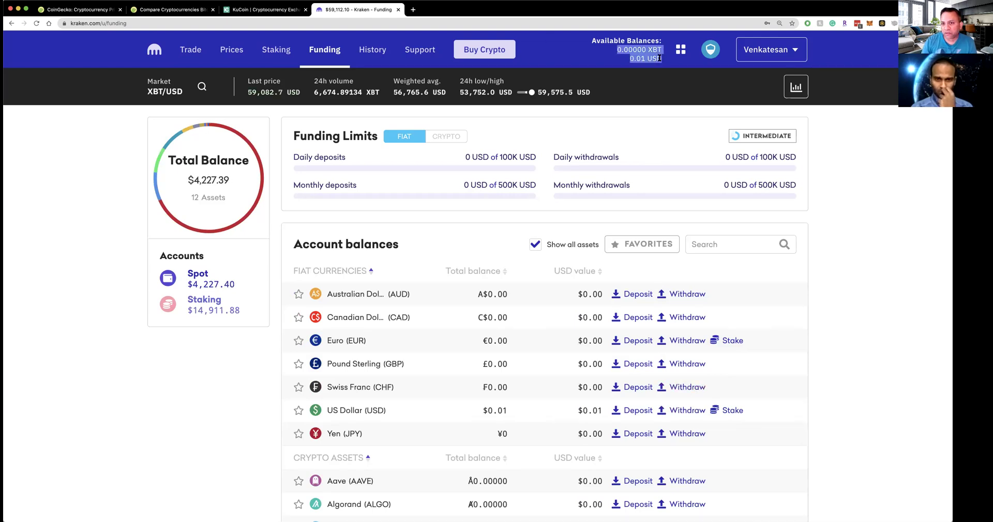
{"action": "left_click", "coordinate": [156, 52]}
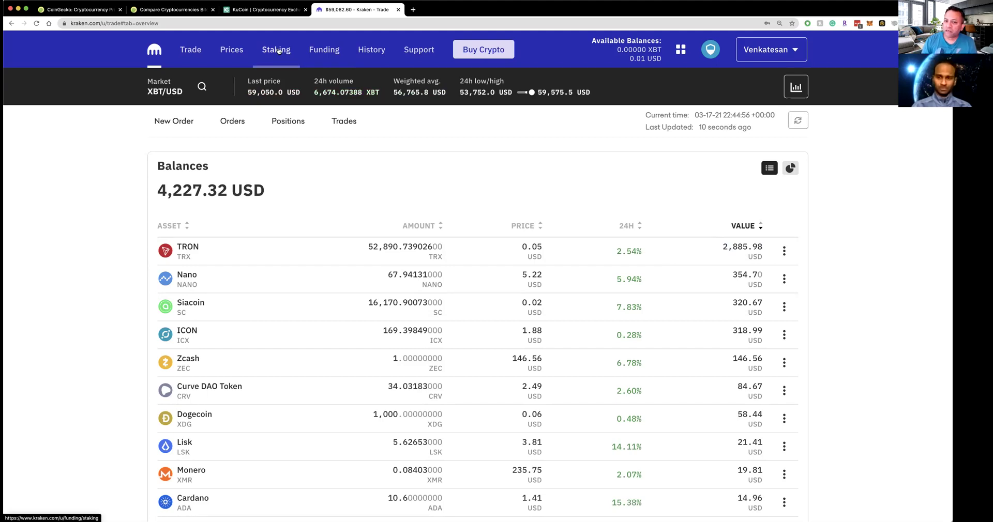
- Open a trade order from the TRON balance, set it to Sell and try an amount of 50000, clearing it again
{"action": "scroll", "coordinate": [366, 255], "scroll_direction": "down", "scroll_amount": 3}
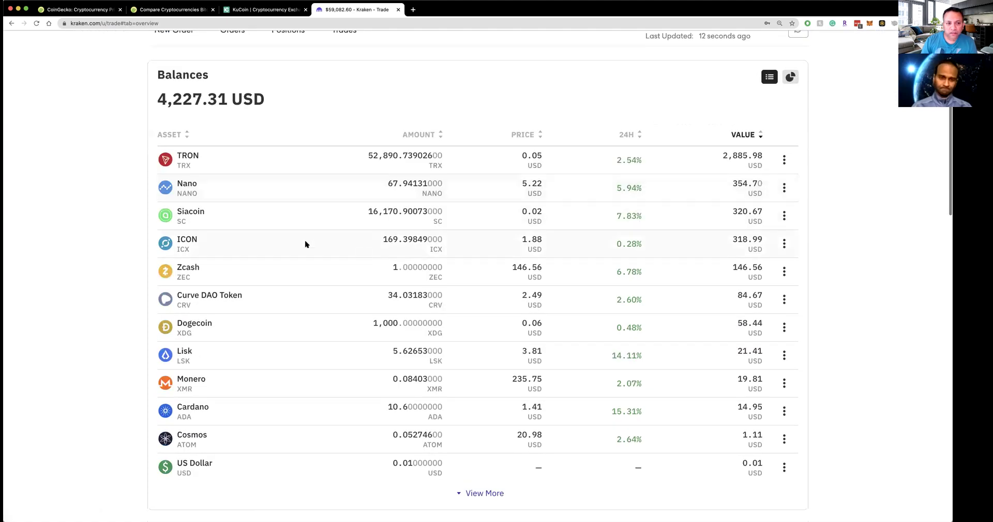
{"action": "left_click", "coordinate": [784, 161]}
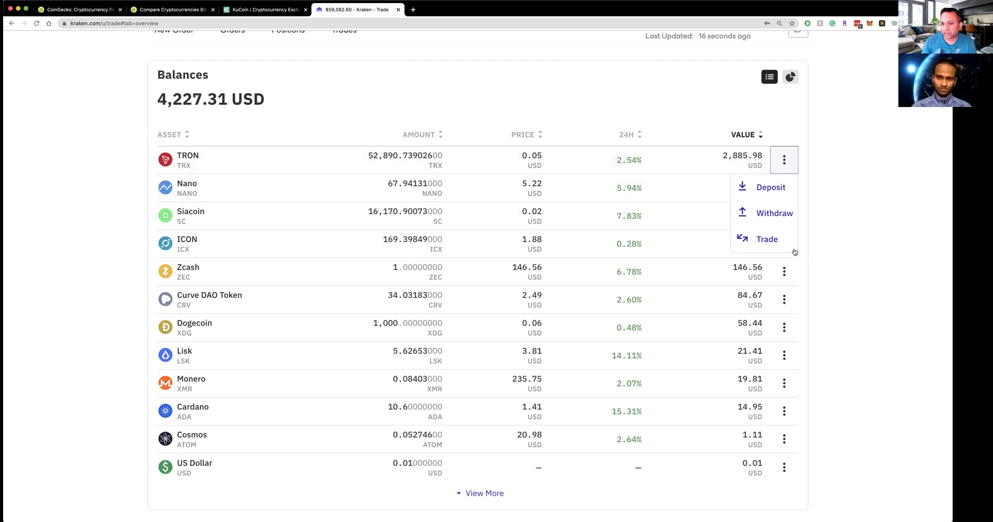
{"action": "left_click", "coordinate": [767, 241]}
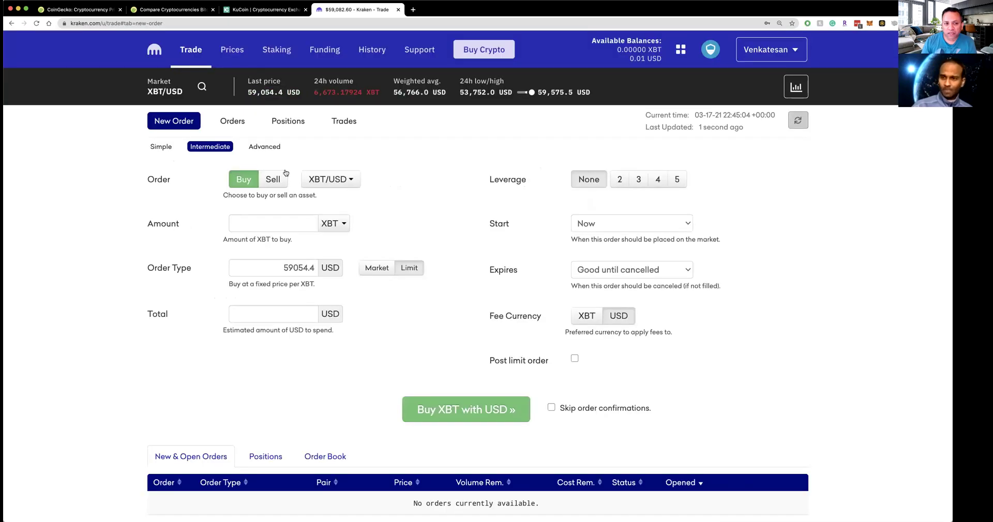
{"action": "left_click", "coordinate": [274, 181]}
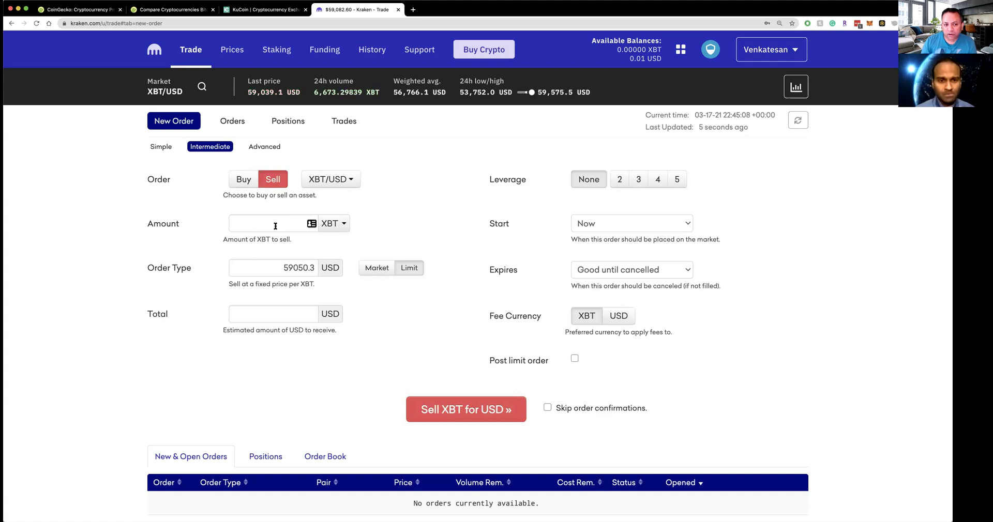
{"action": "left_click", "coordinate": [311, 223]}
{"action": "type", "text": "50000"}
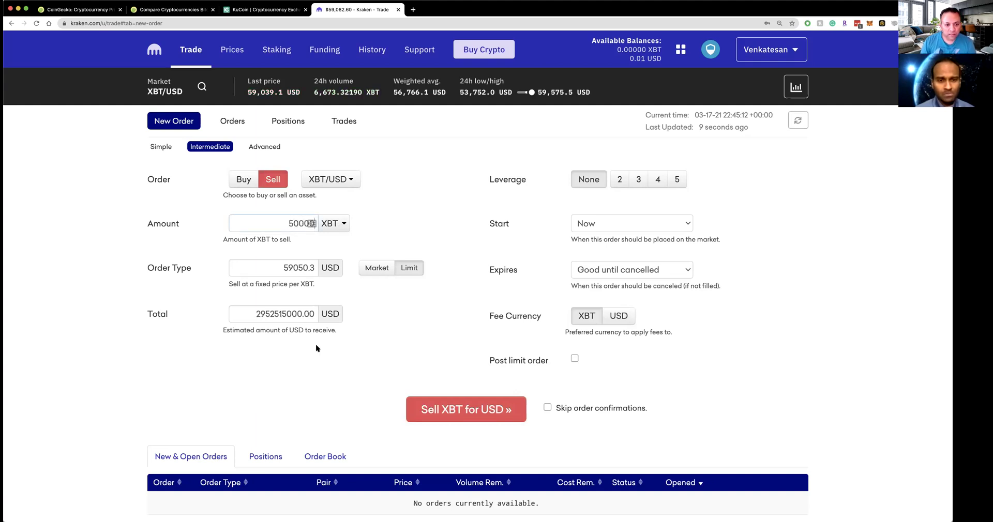
{"action": "key", "text": "BackSpace"}
{"action": "key", "text": "BackSpace"}
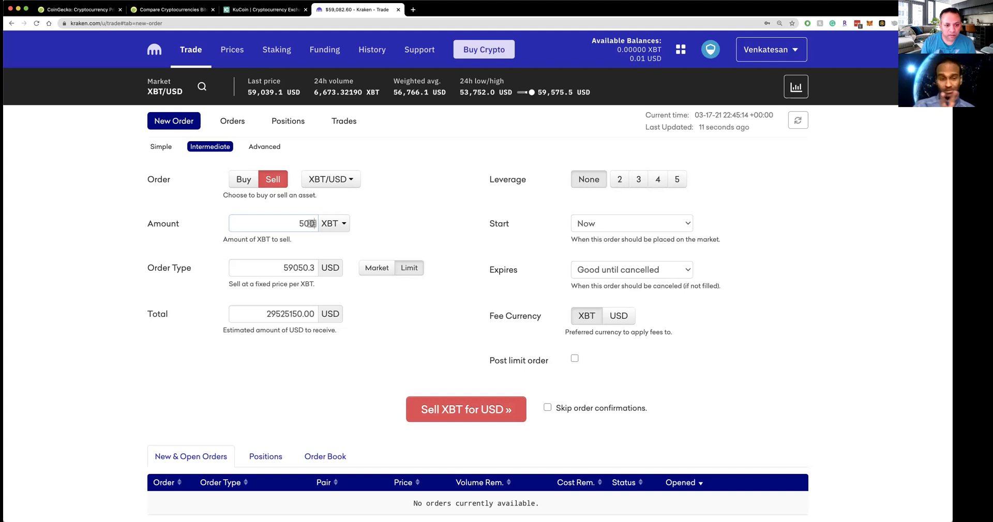
{"action": "key", "text": "BackSpace"}
{"action": "key", "text": "BackSpace"}
{"action": "key", "text": "BackSpace"}
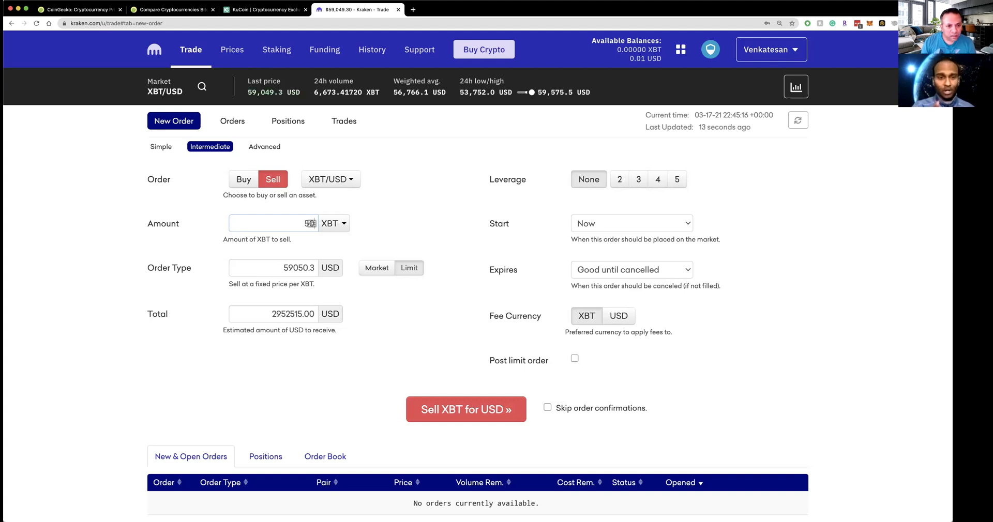
- Try US Dollar (USD) as the sell order's amount currency and Market as its order type, and enter and clear a trial amount
{"action": "left_click", "coordinate": [343, 224]}
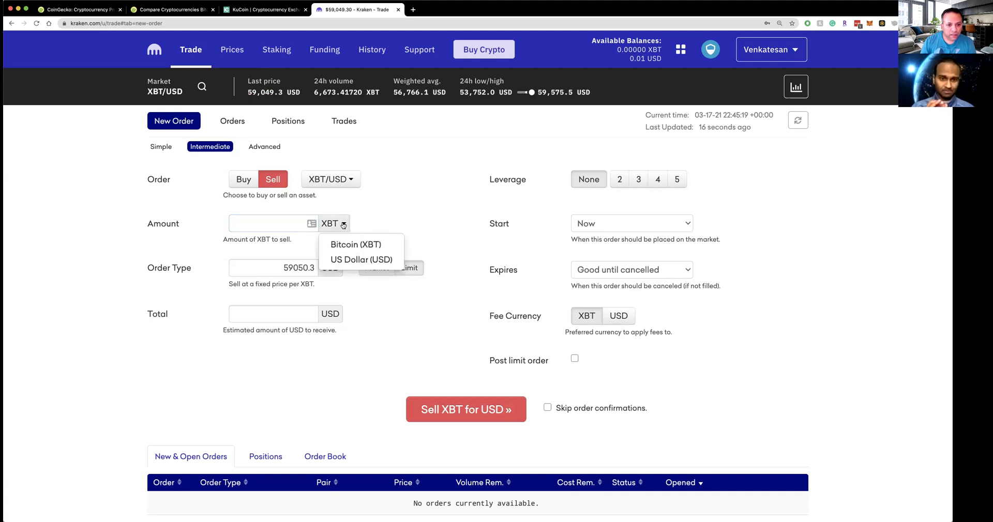
{"action": "left_click", "coordinate": [361, 260]}
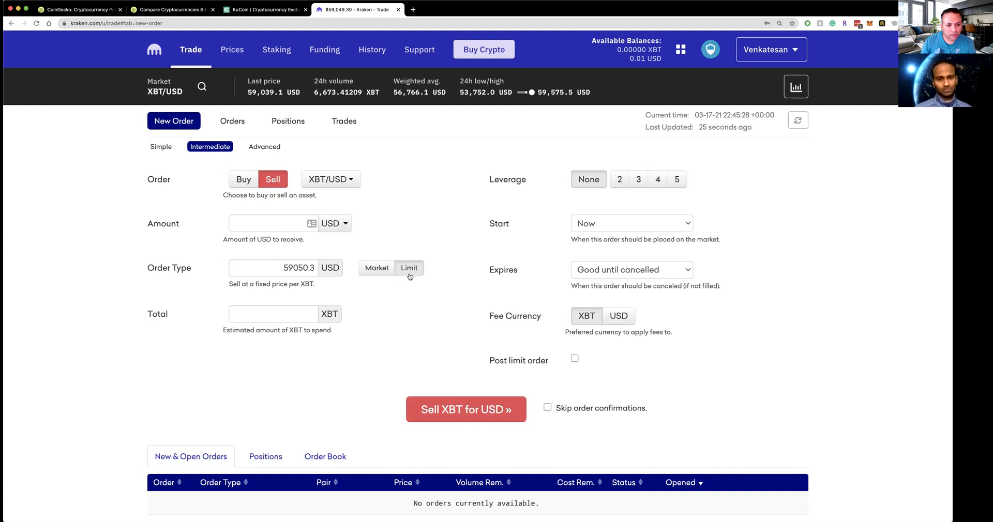
{"action": "left_click", "coordinate": [376, 269]}
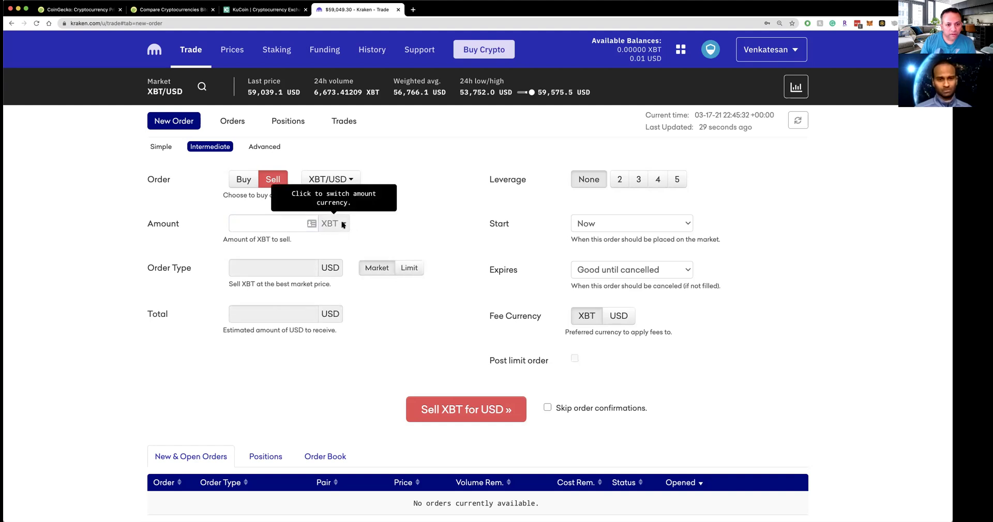
{"action": "left_click", "coordinate": [258, 223]}
{"action": "type", "text": "500000"}
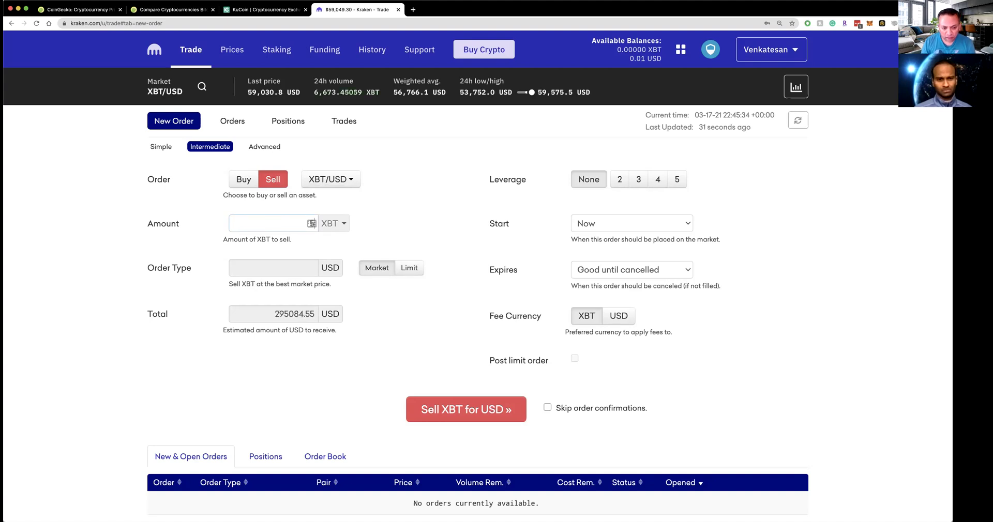
{"action": "key", "text": "BackSpace"}
{"action": "key", "text": "BackSpace"}
{"action": "key", "text": "BackSpace"}
{"action": "key", "text": "BackSpace"}
{"action": "key", "text": "BackSpace"}
{"action": "key", "text": "BackSpace"}
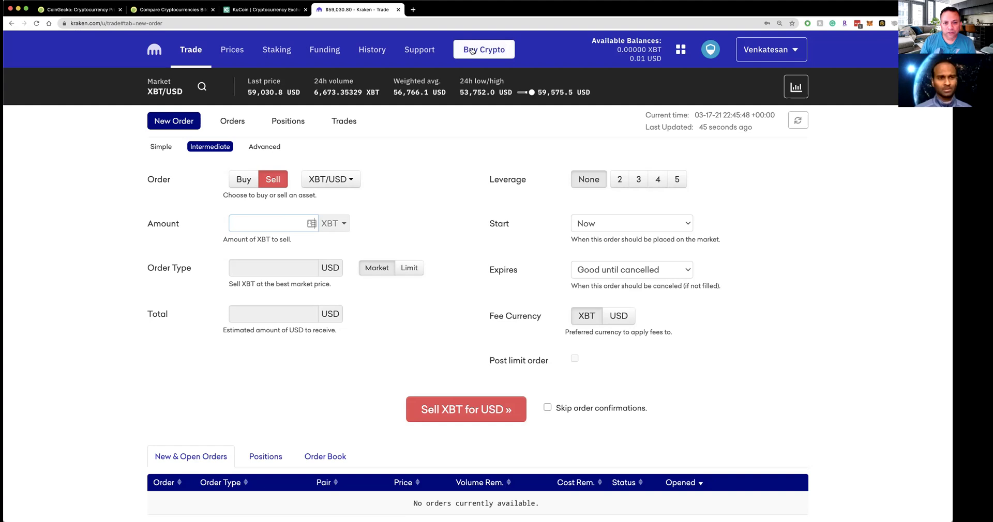
- Set up an instant sale of 50,000 TRX of TRON on the Buy Crypto page, depositing into the Kraken USD balance
{"action": "left_click", "coordinate": [492, 50]}
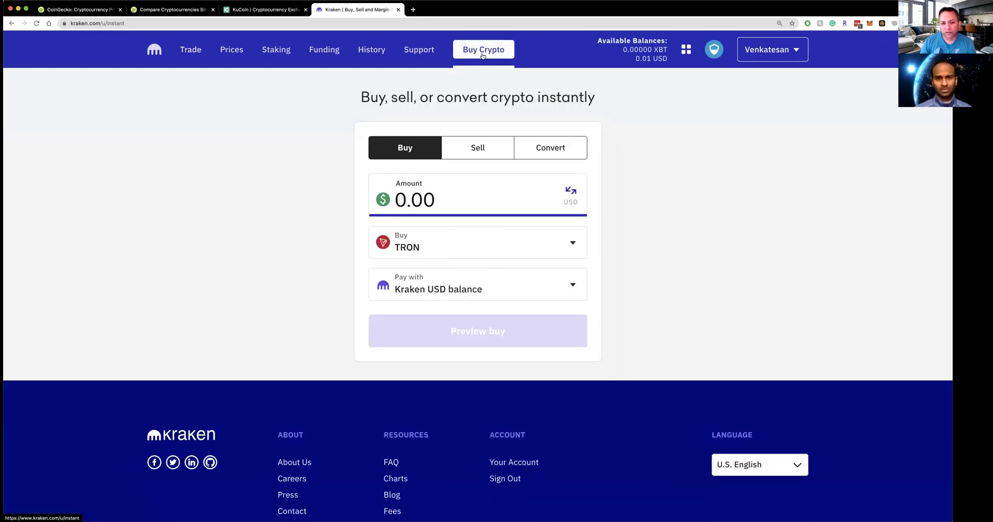
{"action": "left_click", "coordinate": [478, 154]}
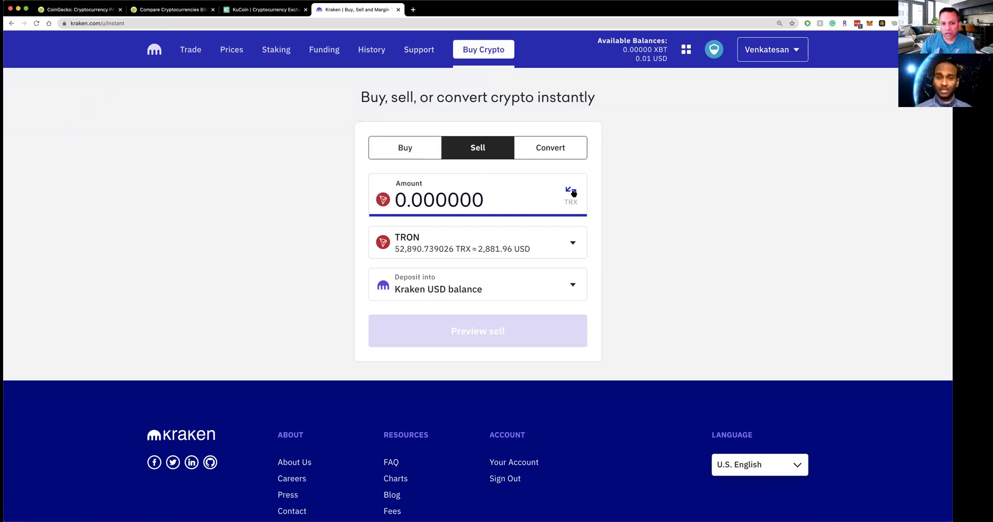
{"action": "left_click", "coordinate": [427, 252]}
{"action": "left_click", "coordinate": [558, 186]}
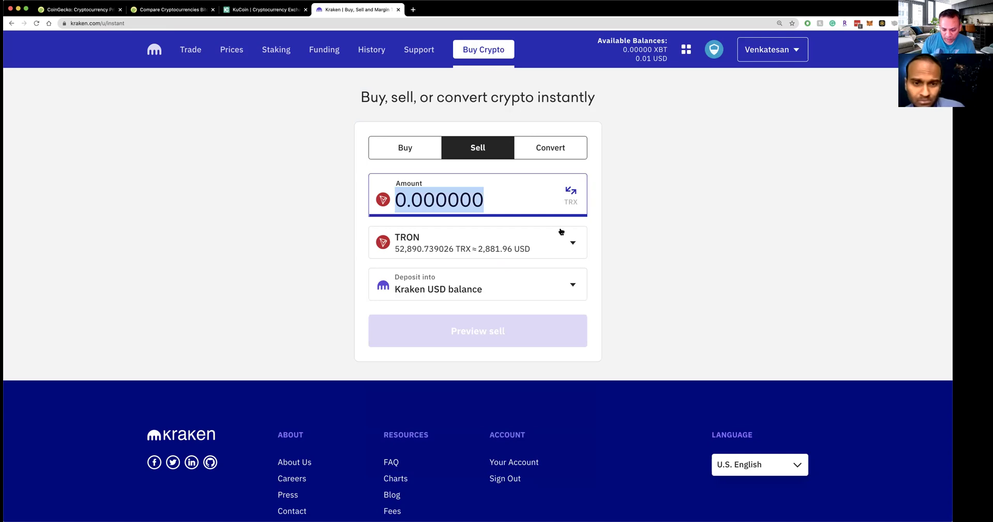
{"action": "type", "text": "500,000"}
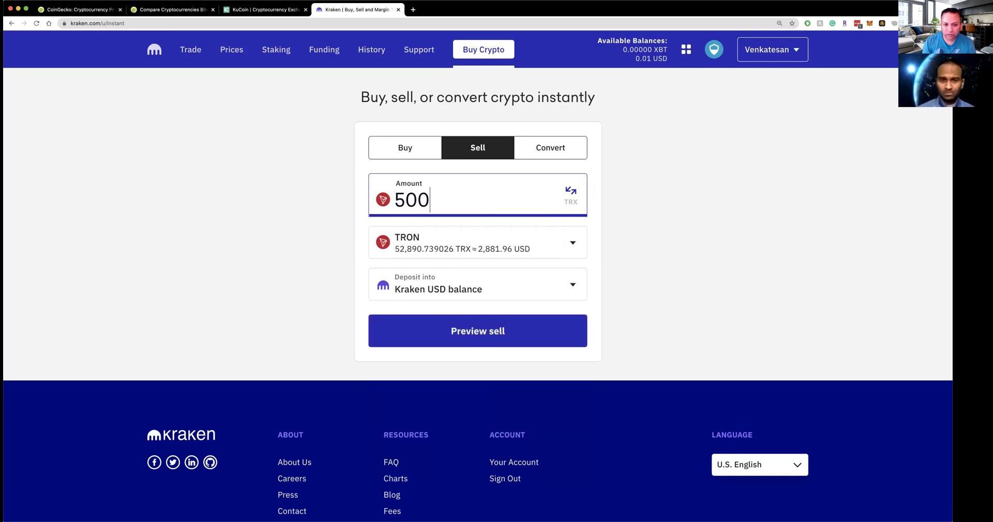
{"action": "left_click", "coordinate": [491, 316]}
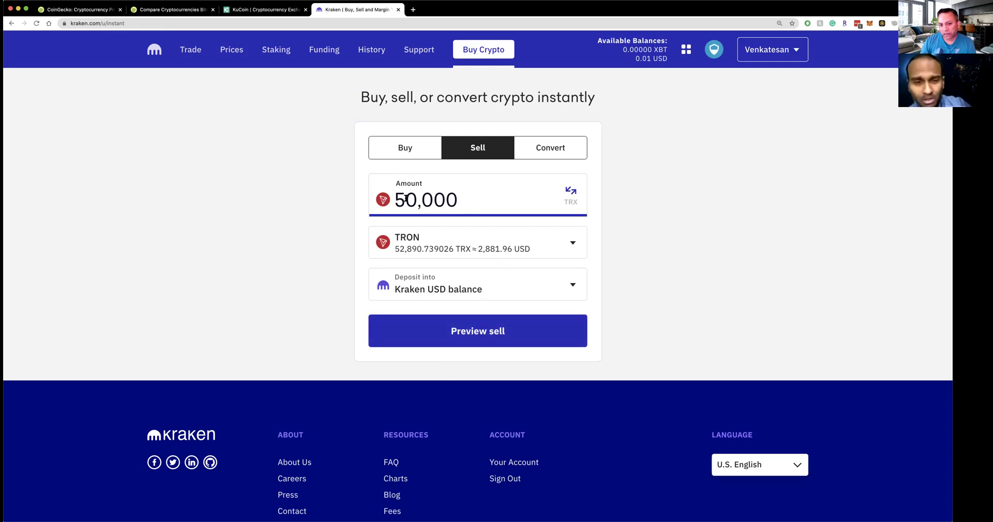
- Switch the TRON sale amount to USD, set it to 2,800, and preview the sell order without placing it
{"action": "left_click", "coordinate": [571, 192]}
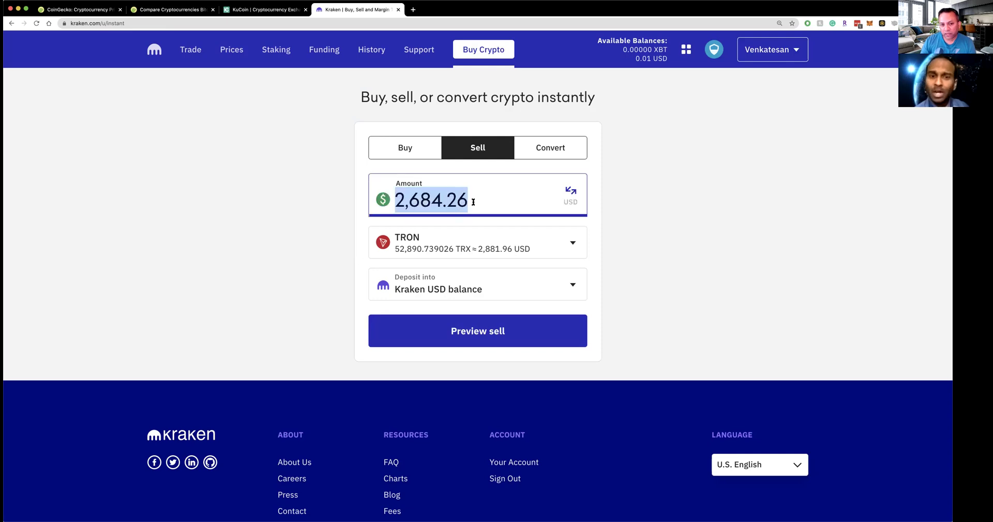
{"action": "type", "text": "2800"}
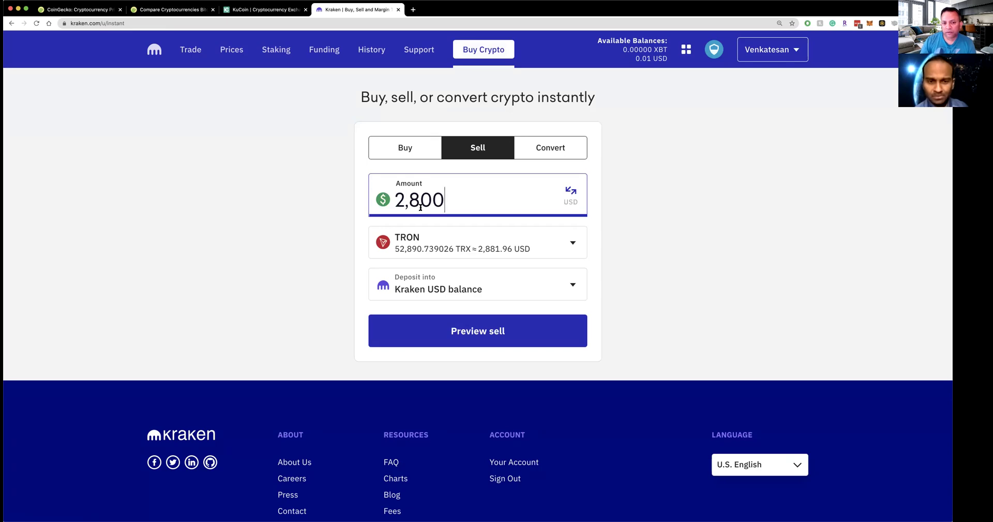
{"action": "left_click", "coordinate": [481, 339]}
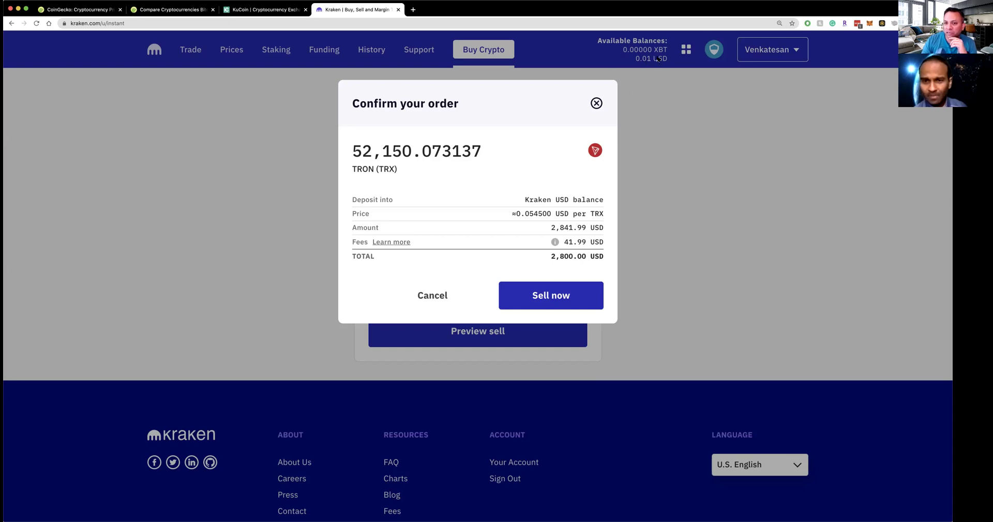
{"action": "left_click", "coordinate": [434, 300]}
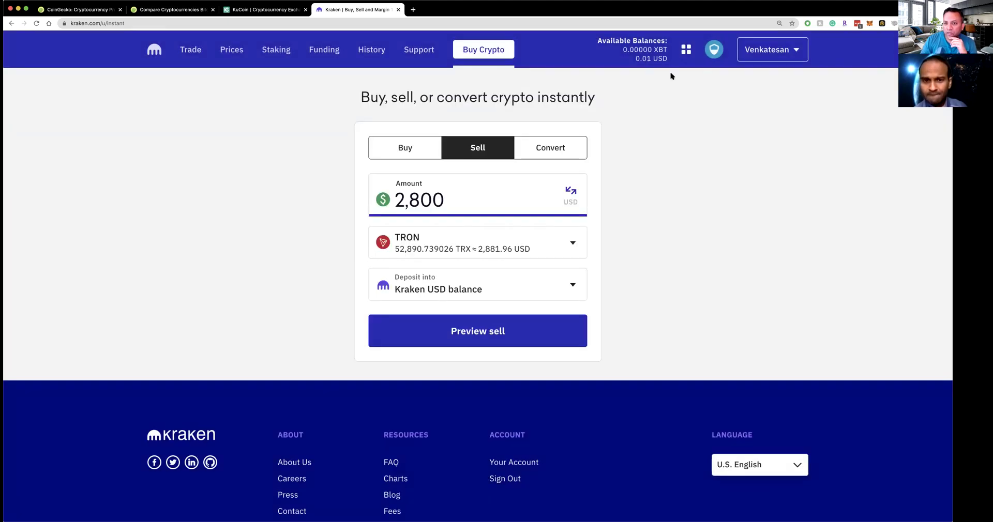
- Check the available USD balance and return to the account overview to review the asset balances
{"action": "left_click_drag", "start_coordinate": [636, 57], "coordinate": [666, 57]}
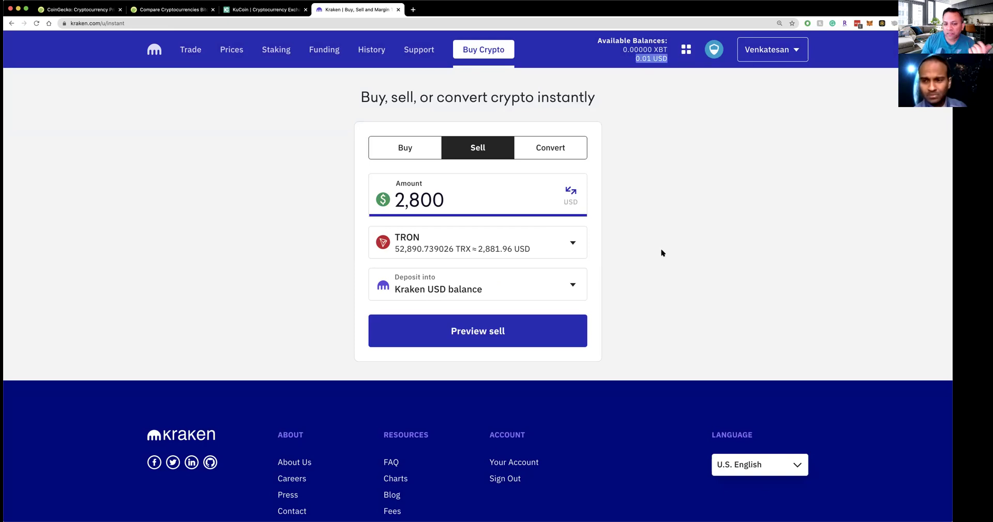
{"action": "key", "text": "super+r"}
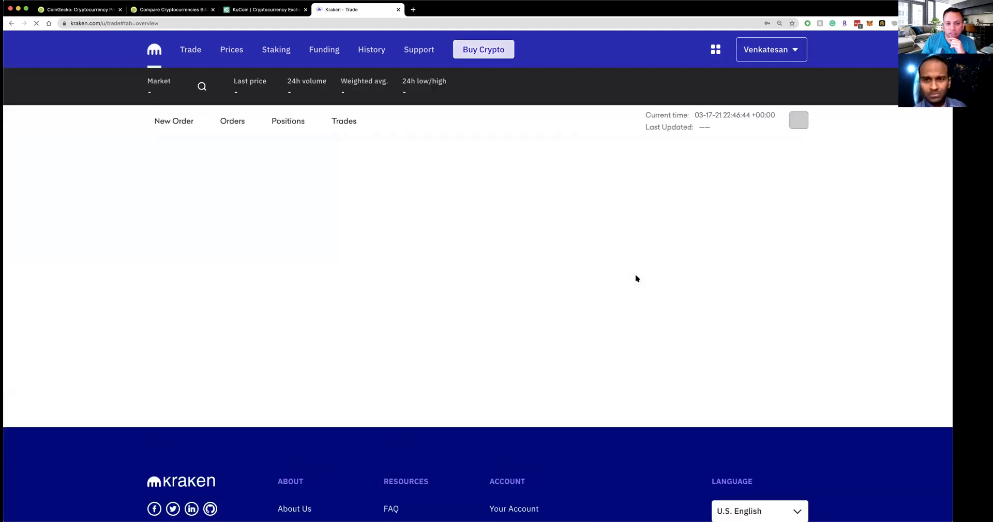
{"action": "scroll", "coordinate": [621, 278], "scroll_direction": "down", "scroll_amount": 1}
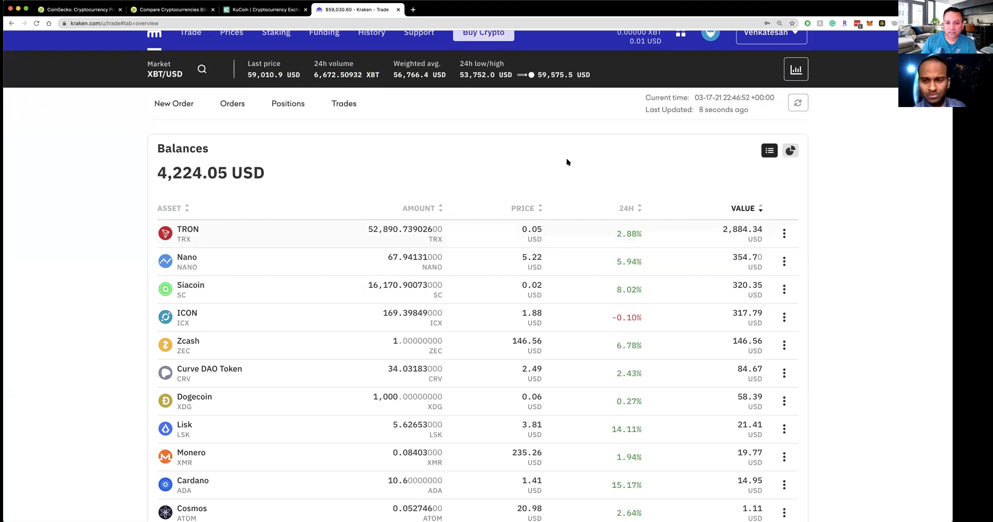
{"action": "scroll", "coordinate": [567, 162], "scroll_direction": "up", "scroll_amount": 1}
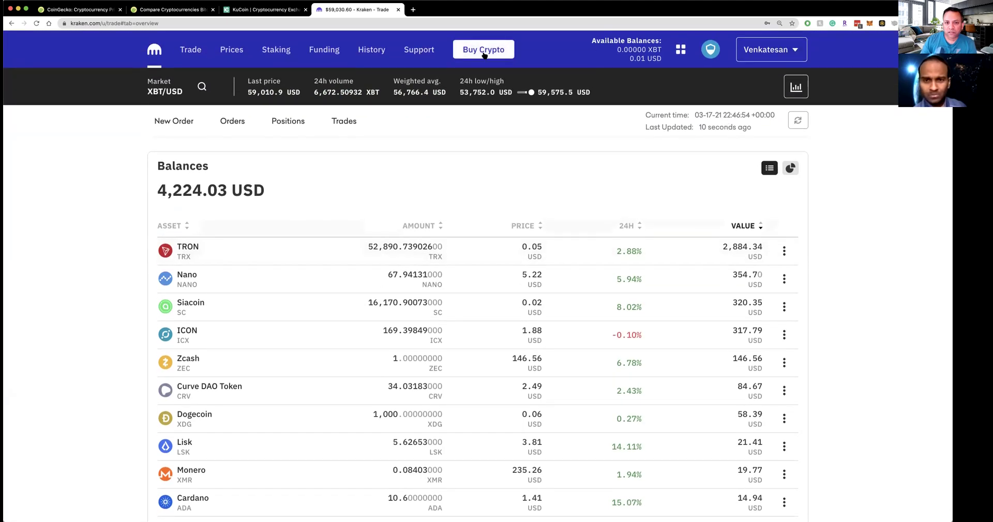
- Set up an instant sale of 890.739026 TRX of TRON into the Kraken USD balance and preview the order
{"action": "left_click", "coordinate": [484, 55]}
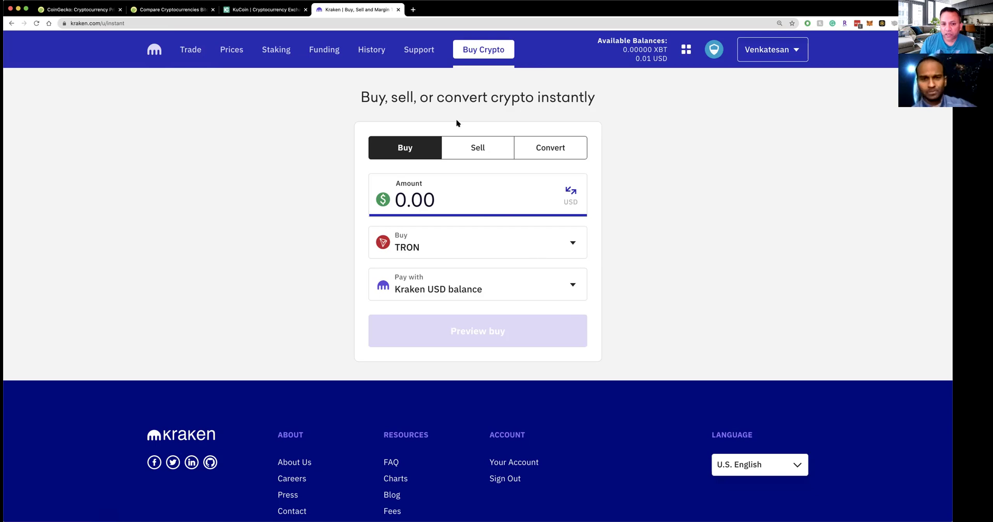
{"action": "left_click", "coordinate": [482, 148]}
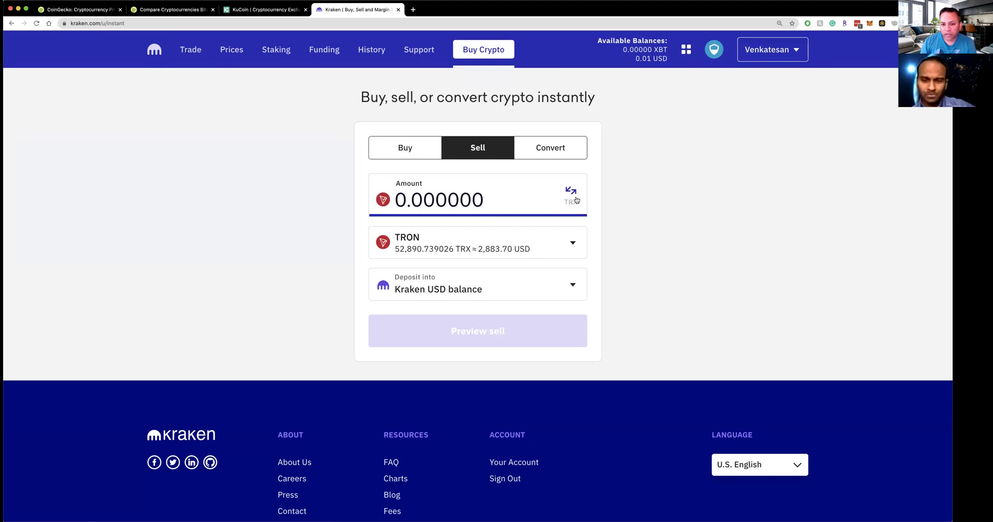
{"action": "left_click", "coordinate": [362, 199]}
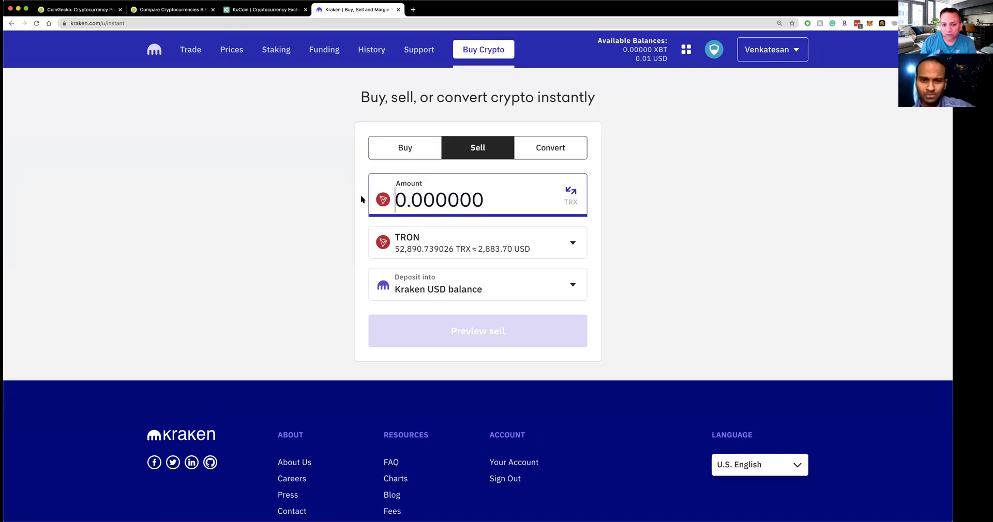
{"action": "left_click_drag", "start_coordinate": [361, 200], "coordinate": [489, 207]}
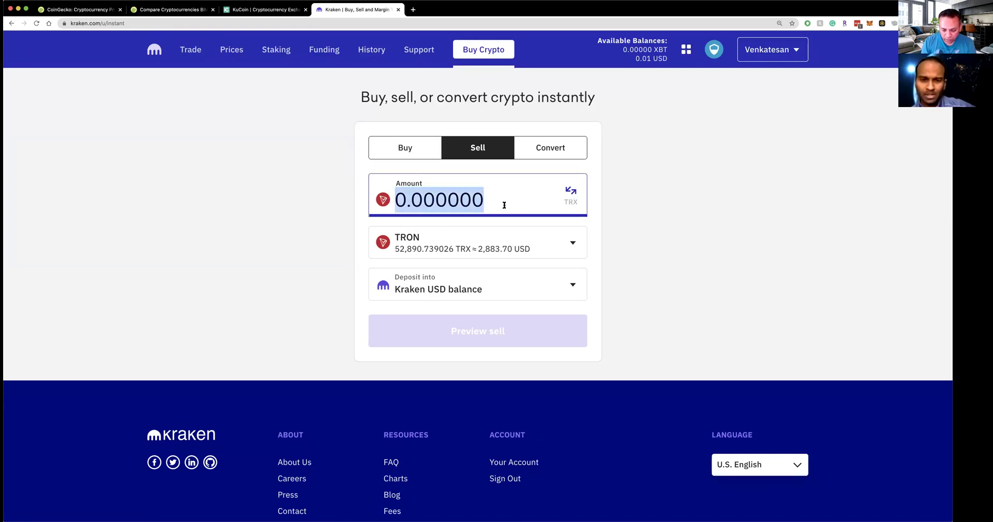
{"action": "type", "text": "890.739026"}
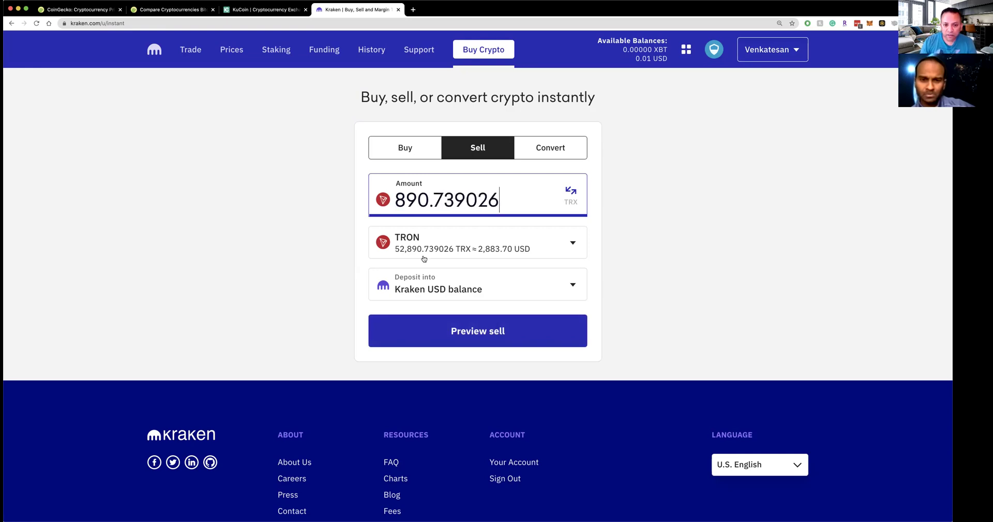
{"action": "left_click", "coordinate": [496, 334]}
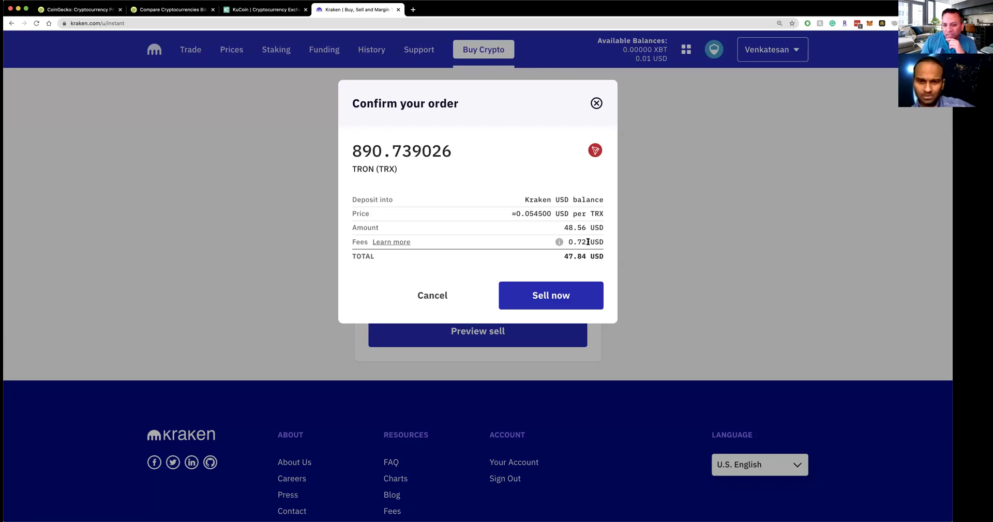
- Check the fee on the previewed TRON order, place the sale, and close the confirmation
{"action": "left_click_drag", "start_coordinate": [586, 242], "coordinate": [571, 243]}
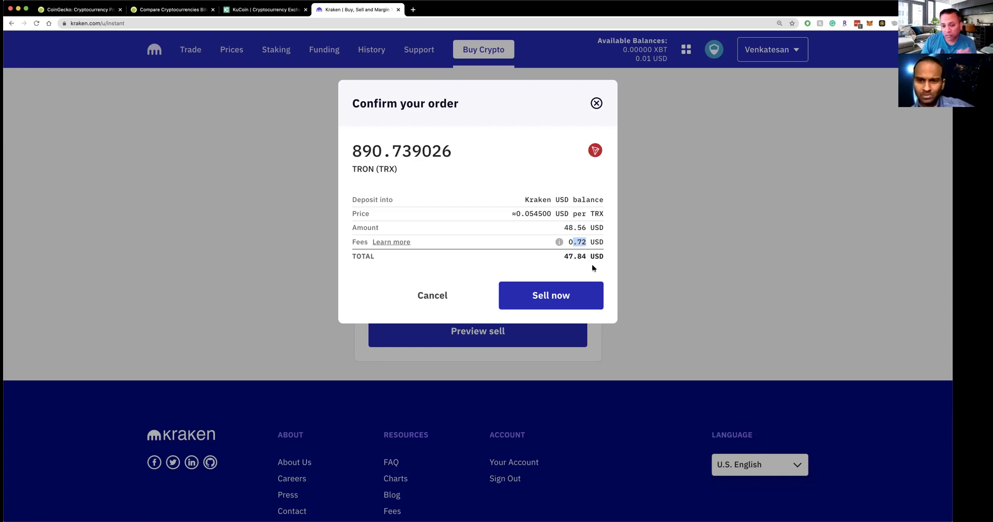
{"action": "left_click", "coordinate": [556, 301]}
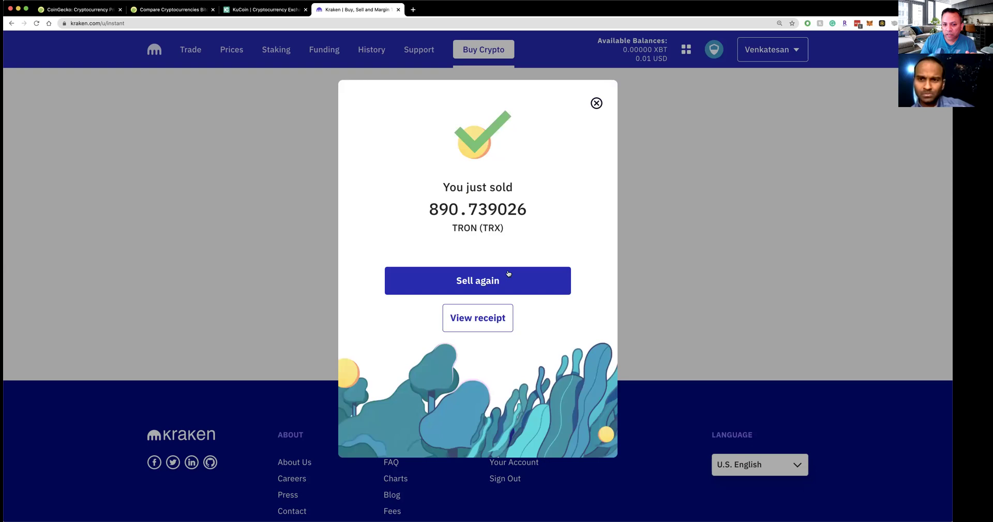
{"action": "left_click", "coordinate": [596, 103]}
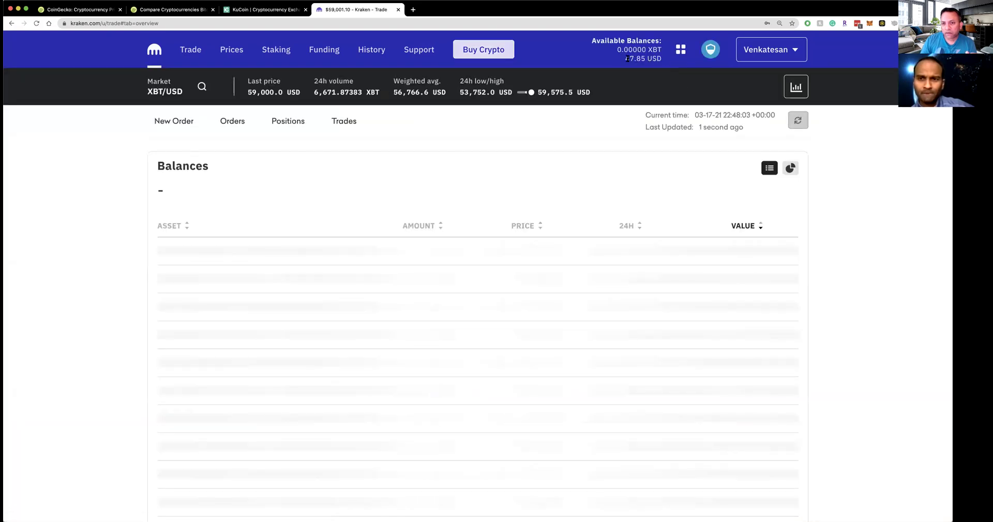
- Check the available USD balance in the account overview and the US Dollar value on the Funding page
{"action": "left_click_drag", "start_coordinate": [630, 58], "coordinate": [662, 60]}
{"action": "left_click", "coordinate": [662, 62]}
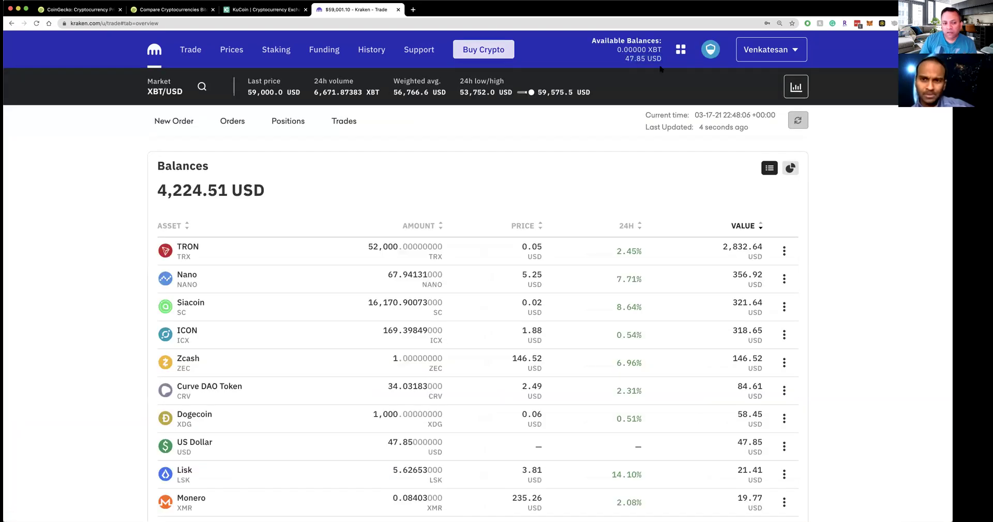
{"action": "left_click", "coordinate": [324, 49]}
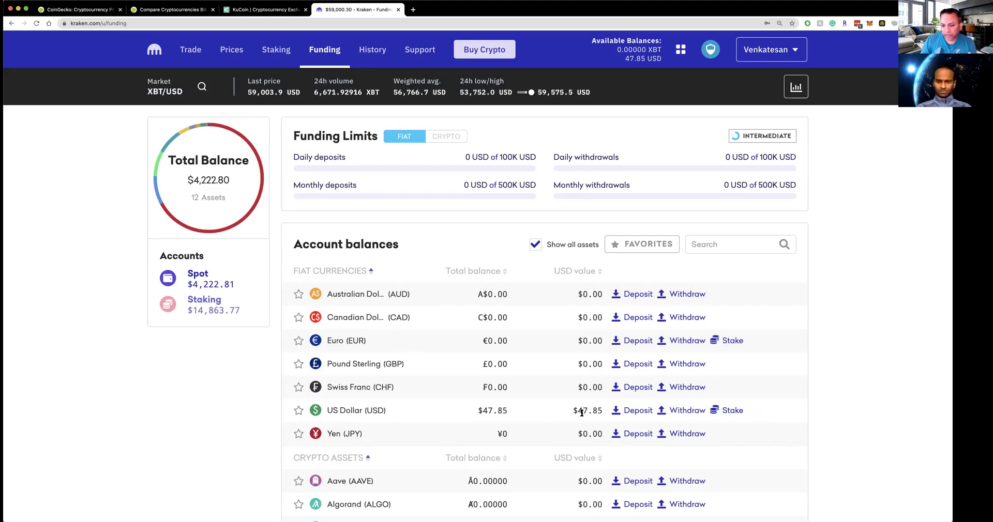
{"action": "left_click_drag", "start_coordinate": [573, 410], "coordinate": [603, 410]}
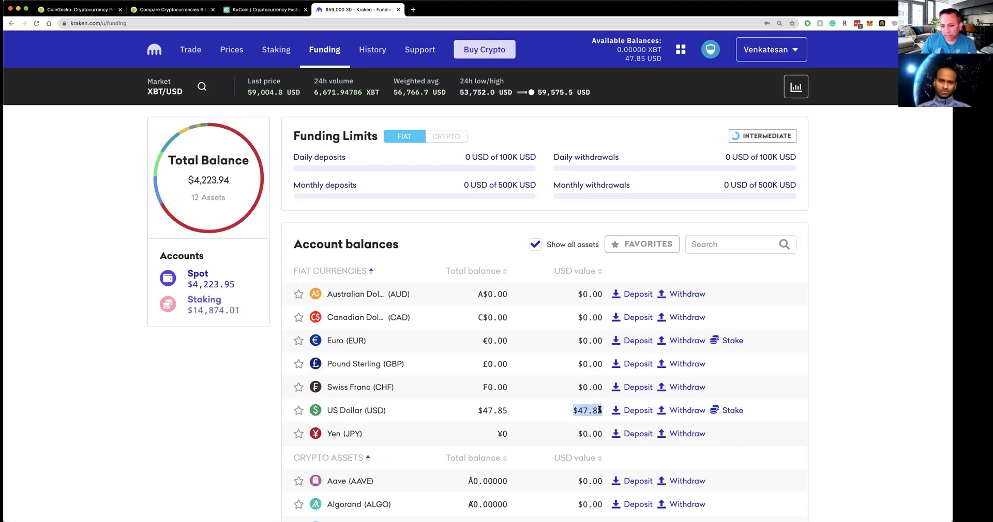
- Open the US Dollar withdrawal, choose Etana Custody as the withdraw method, and read its instructions and withdrawal form
{"action": "left_click", "coordinate": [688, 411]}
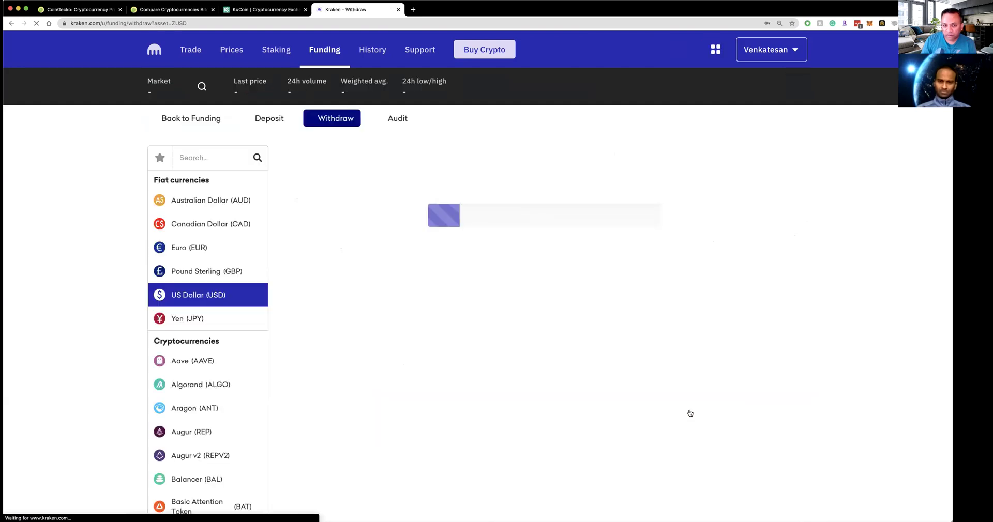
{"action": "left_click", "coordinate": [443, 206]}
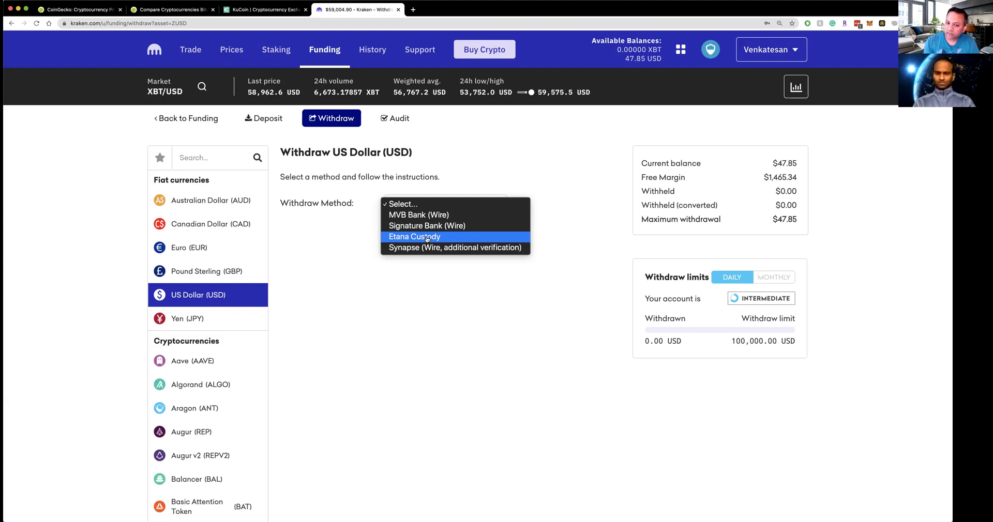
{"action": "left_click", "coordinate": [428, 237]}
{"action": "scroll", "coordinate": [535, 306], "scroll_direction": "down", "scroll_amount": 5}
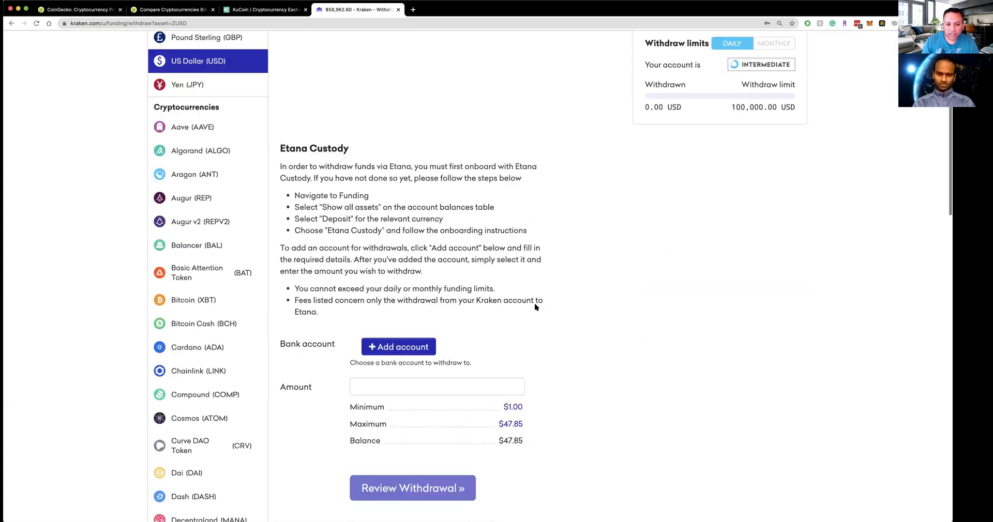
{"action": "scroll", "coordinate": [535, 307], "scroll_direction": "down", "scroll_amount": 1}
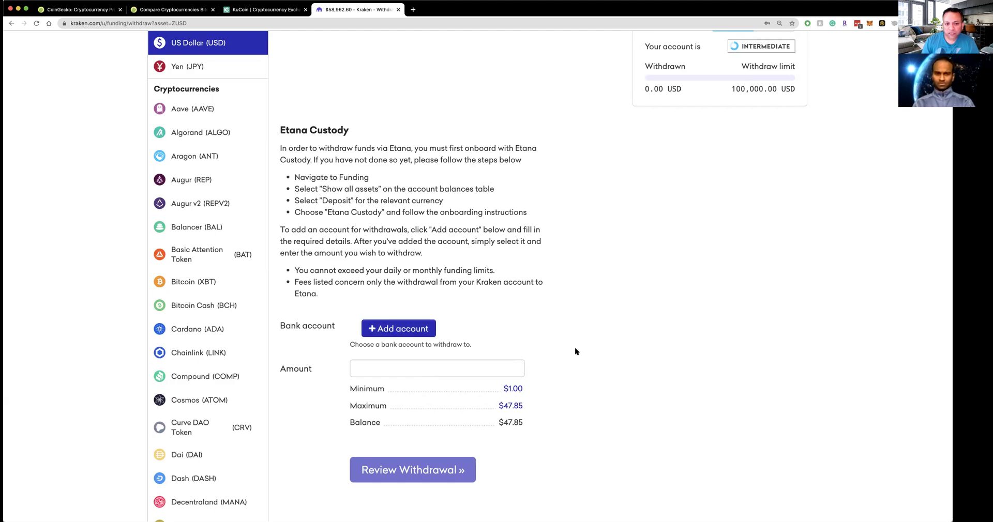
- Examine the other US Dollar withdraw methods and reread the Etana Custody instructions, leaving the chosen method as it is
{"action": "scroll", "coordinate": [585, 377], "scroll_direction": "up", "scroll_amount": 5}
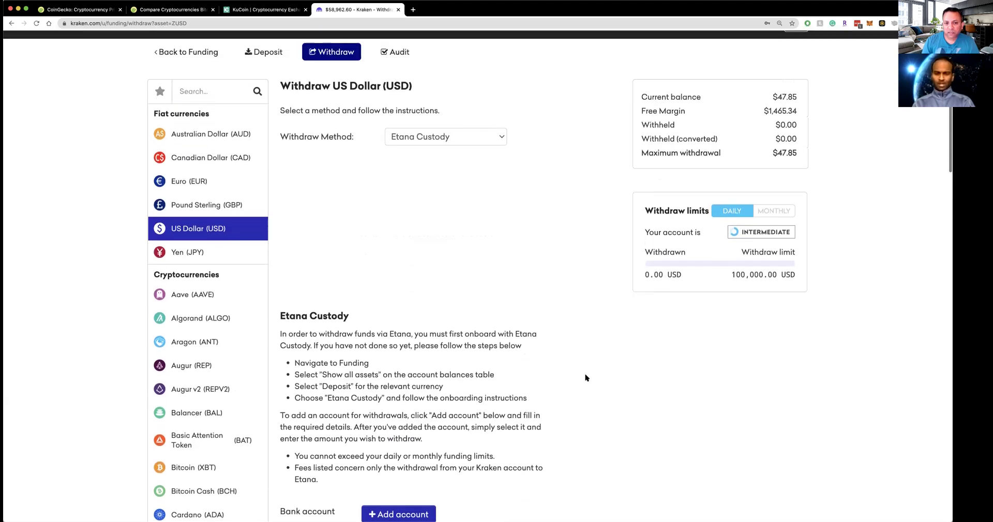
{"action": "scroll", "coordinate": [585, 377], "scroll_direction": "up", "scroll_amount": 2}
{"action": "left_click", "coordinate": [482, 205]}
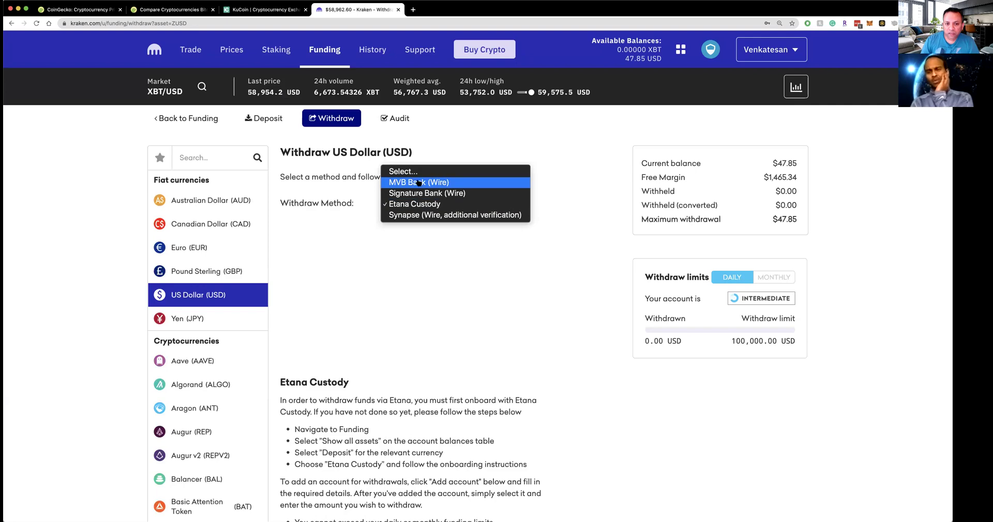
{"action": "left_click", "coordinate": [549, 356]}
{"action": "scroll", "coordinate": [549, 357], "scroll_direction": "down", "scroll_amount": 5}
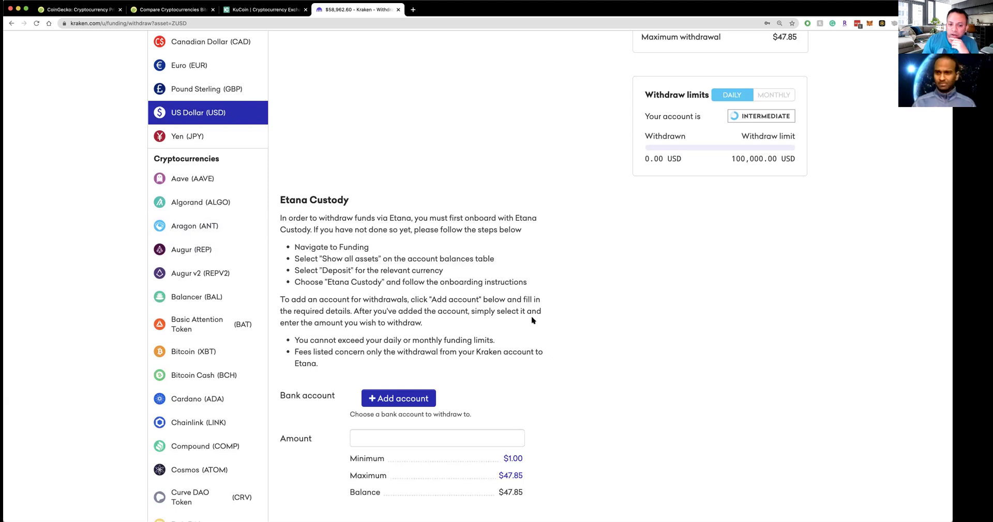
{"action": "scroll", "coordinate": [532, 320], "scroll_direction": "up", "scroll_amount": 5}
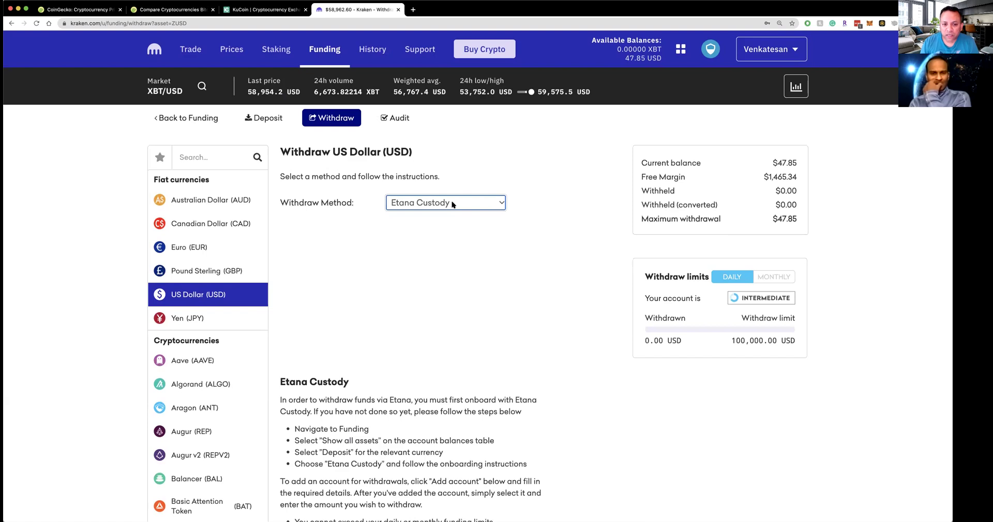
{"action": "left_click", "coordinate": [453, 205]}
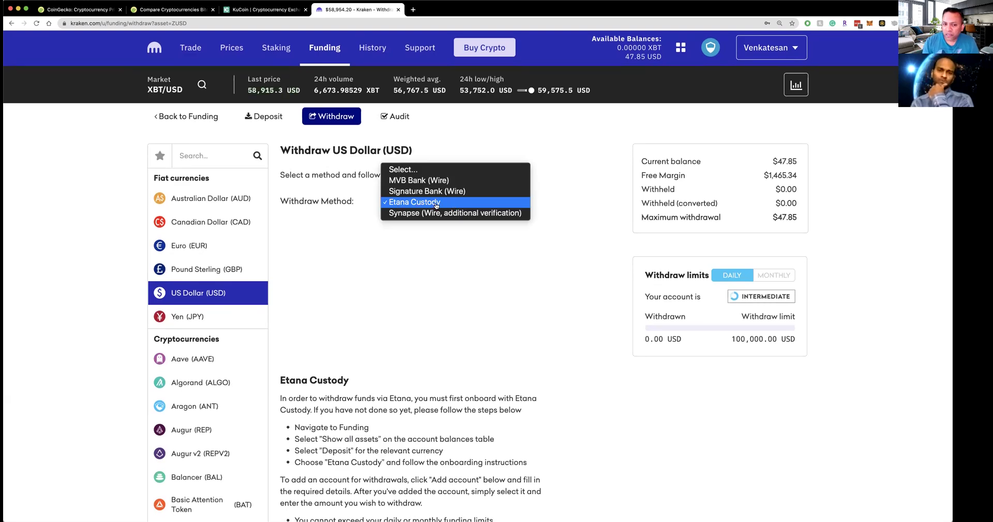
{"action": "left_click", "coordinate": [446, 303]}
- Open the US Dollar deposit, choose Etana Custody as the deposit method, and review its instructions and reference
{"action": "left_click", "coordinate": [265, 118]}
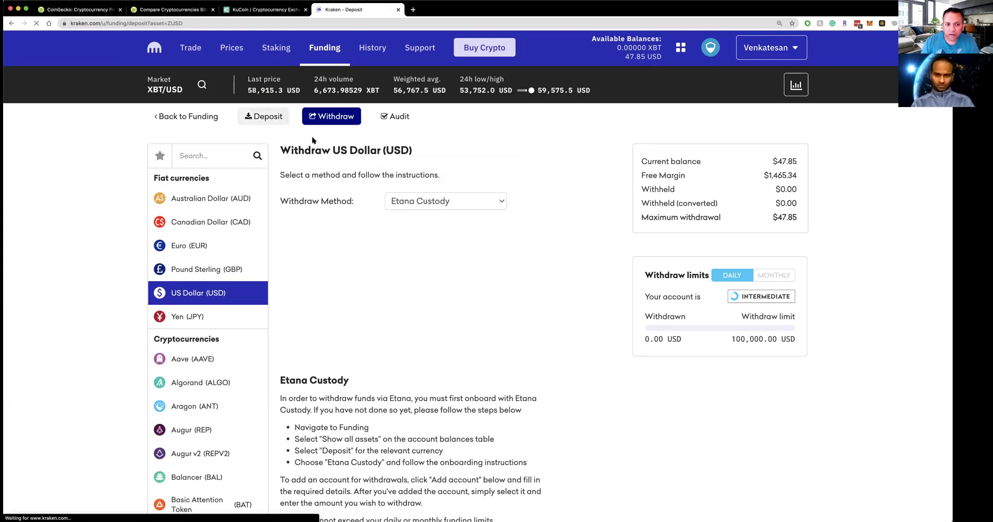
{"action": "left_click", "coordinate": [450, 203]}
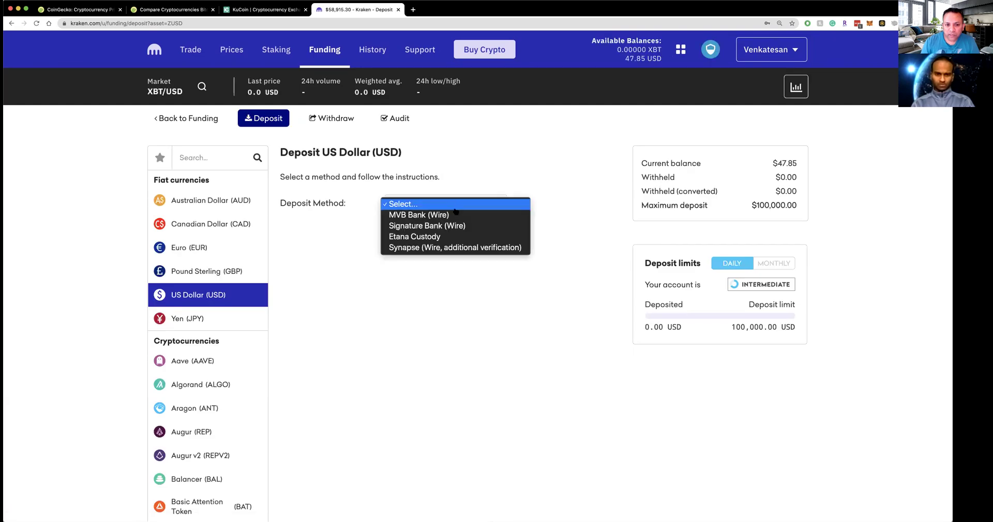
{"action": "left_click", "coordinate": [421, 237]}
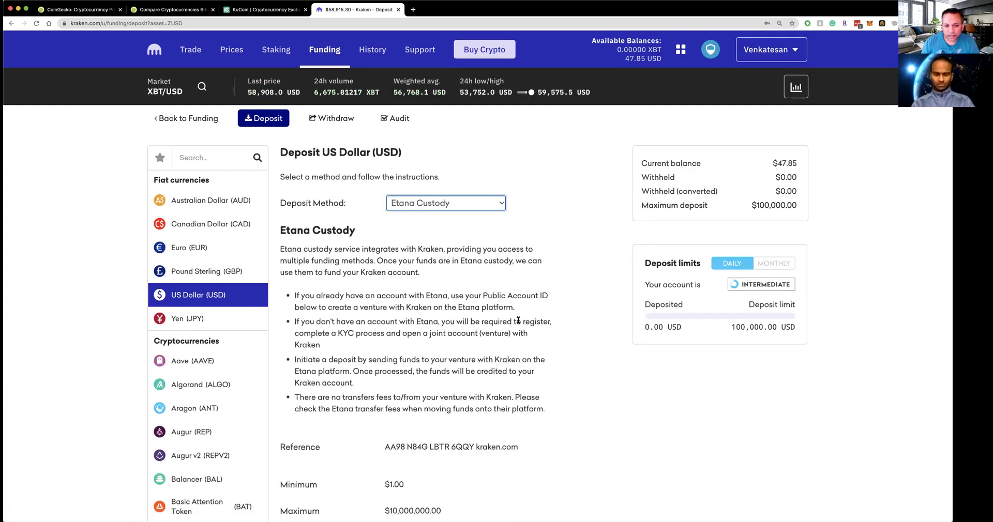
{"action": "scroll", "coordinate": [430, 273], "scroll_direction": "down", "scroll_amount": 5}
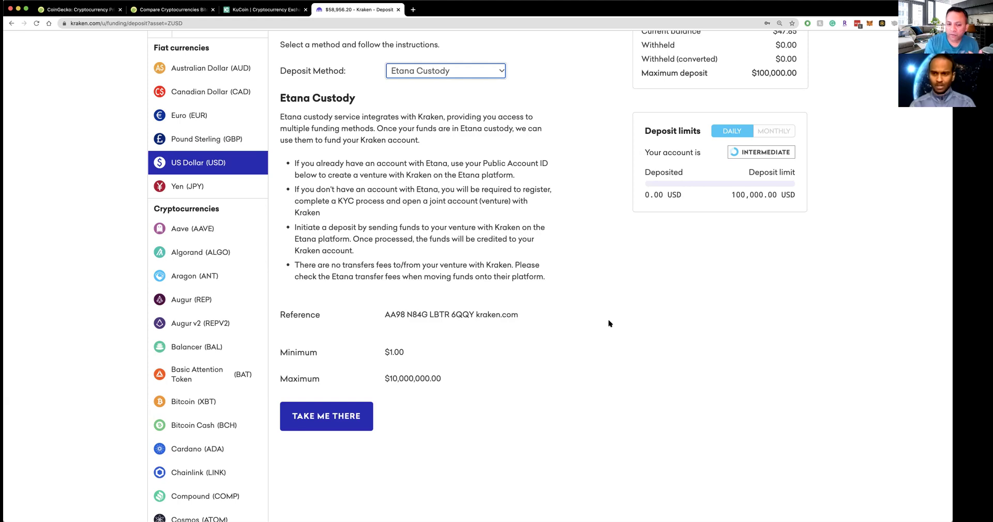
{"action": "left_click_drag", "start_coordinate": [385, 315], "coordinate": [532, 319]}
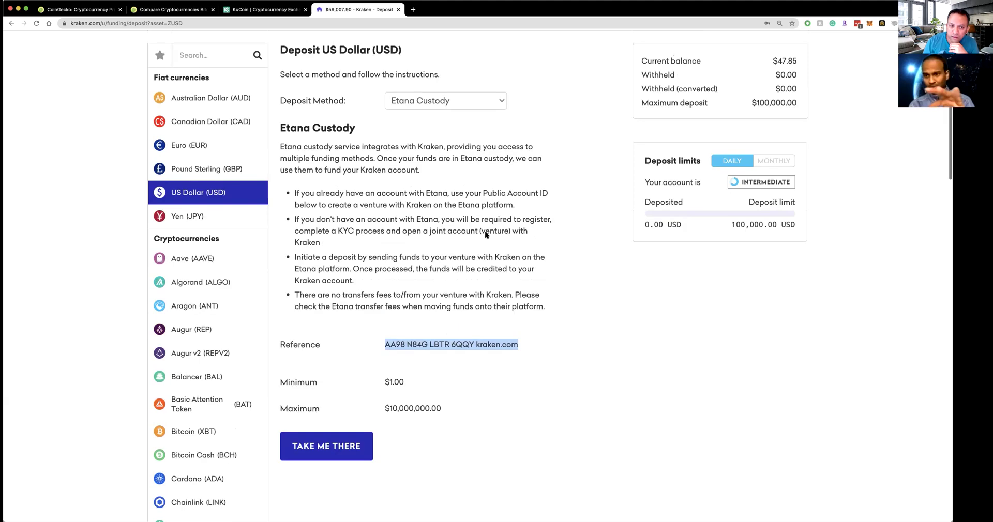
{"action": "scroll", "coordinate": [487, 236], "scroll_direction": "up", "scroll_amount": 5}
- Return to the US Dollar withdrawal and select Etana Custody as the withdraw method
{"action": "left_click", "coordinate": [336, 120]}
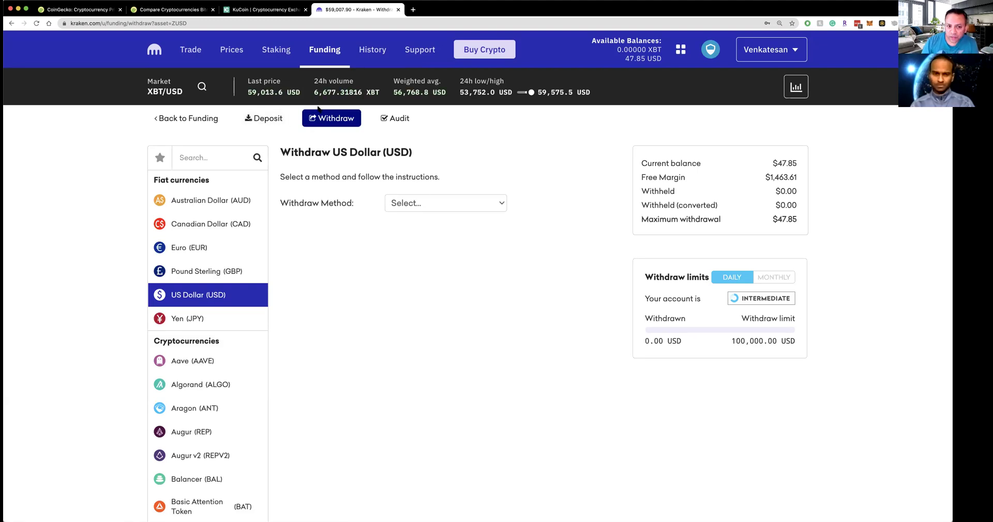
{"action": "left_click", "coordinate": [486, 205]}
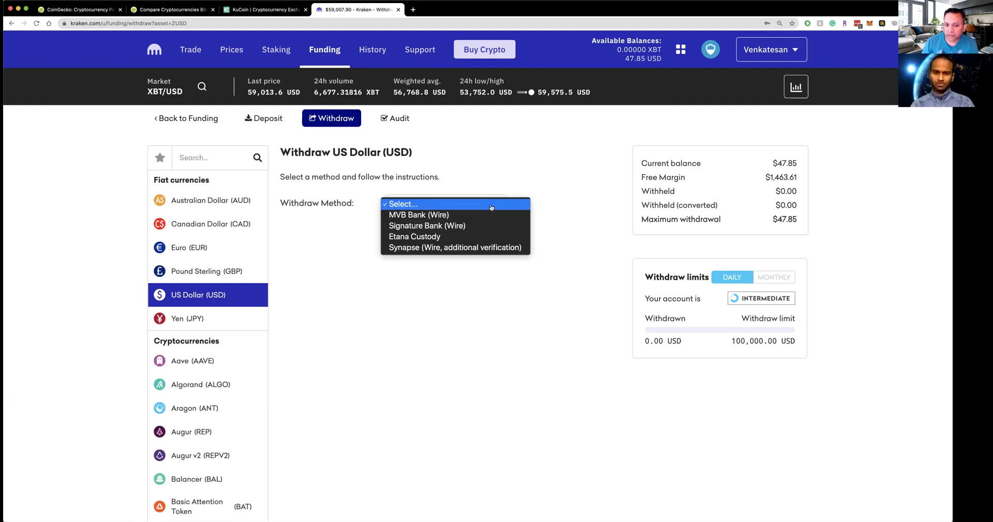
{"action": "left_click", "coordinate": [466, 237]}
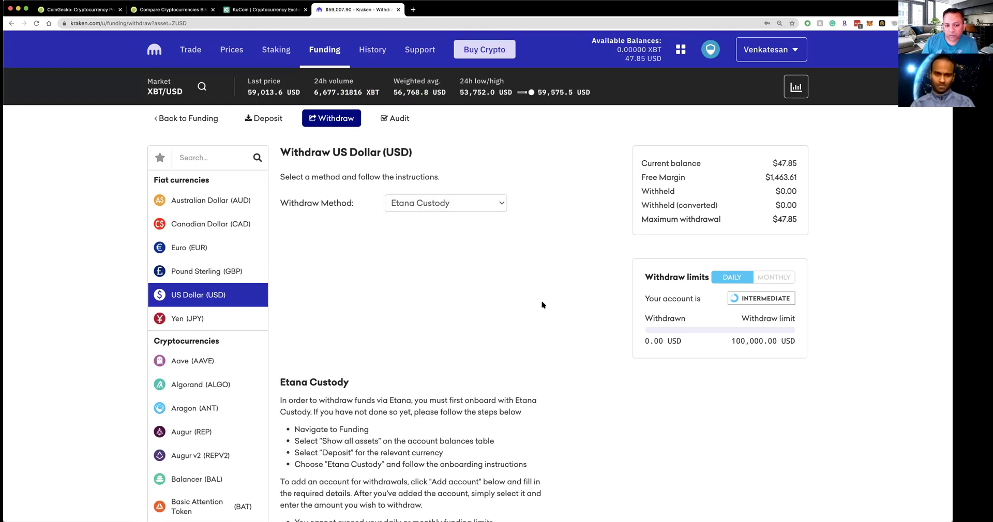
- Open the form for adding a withdrawal bank account and activate its Description field
{"action": "scroll", "coordinate": [480, 306], "scroll_direction": "down", "scroll_amount": 5}
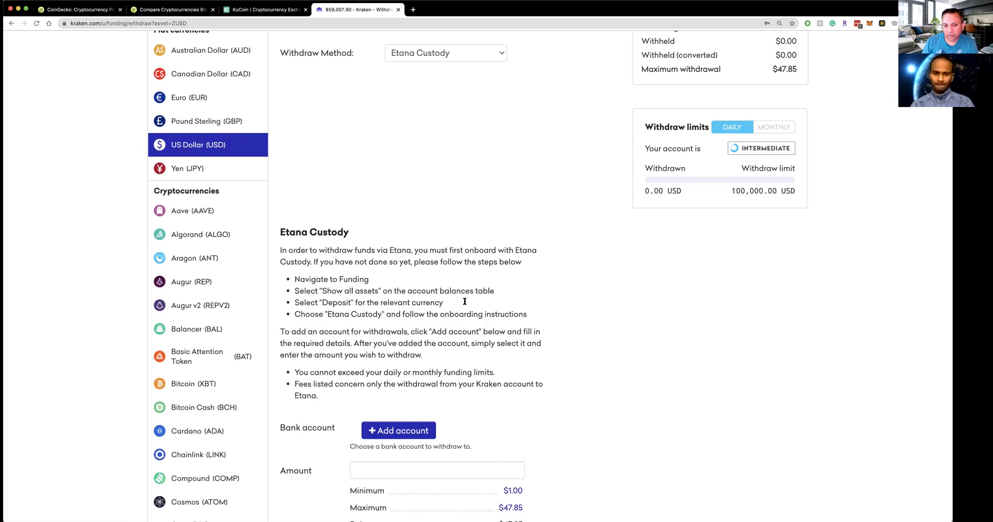
{"action": "scroll", "coordinate": [565, 357], "scroll_direction": "down", "scroll_amount": 5}
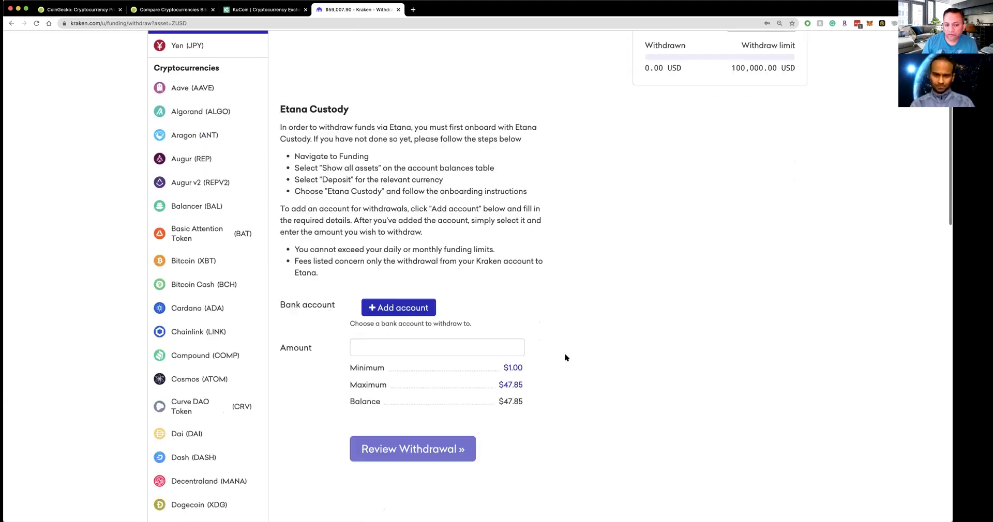
{"action": "left_click", "coordinate": [405, 279]}
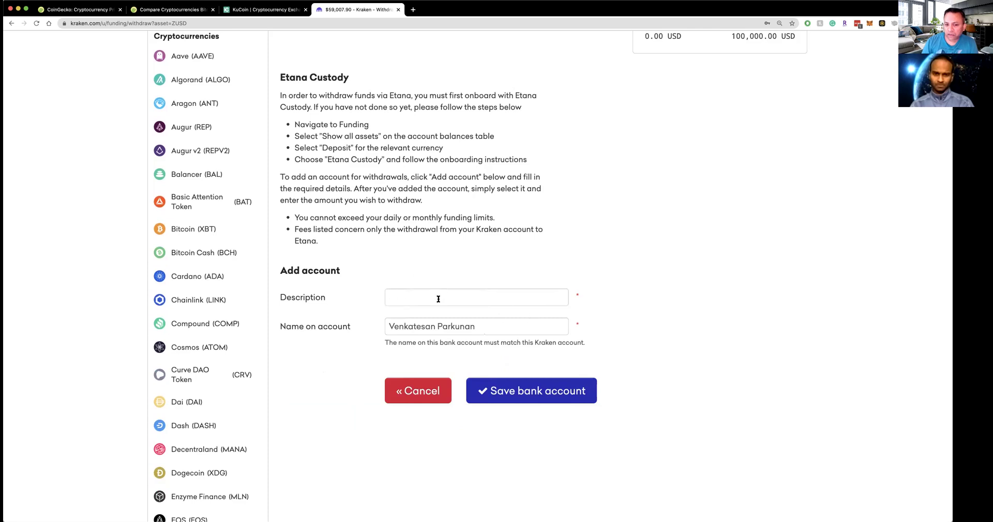
{"action": "left_click", "coordinate": [465, 299]}
- Look over the Etana Custody withdrawal page and list the available US Dollar withdraw methods
{"action": "scroll", "coordinate": [472, 233], "scroll_direction": "up", "scroll_amount": 3}
{"action": "scroll", "coordinate": [472, 233], "scroll_direction": "up", "scroll_amount": 8}
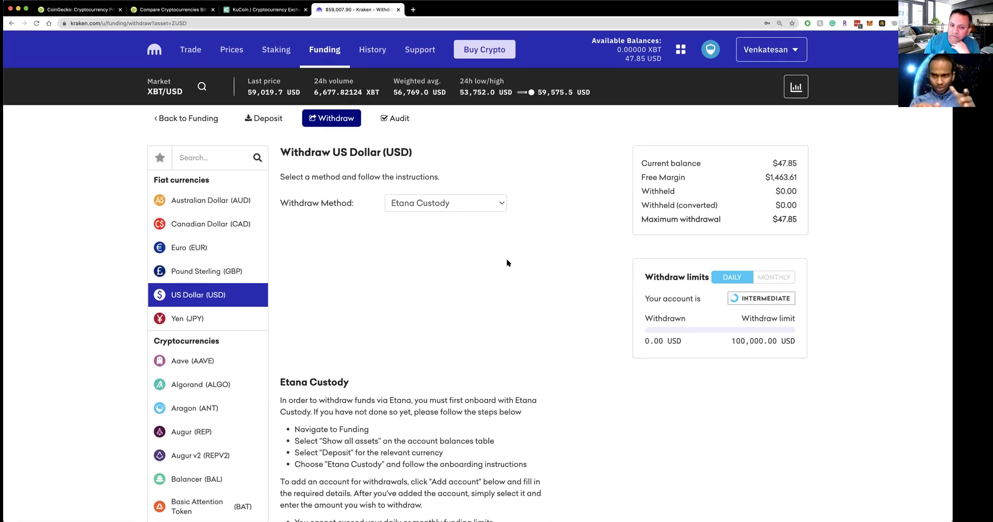
{"action": "scroll", "coordinate": [507, 263], "scroll_direction": "down", "scroll_amount": 15}
{"action": "scroll", "coordinate": [507, 262], "scroll_direction": "up", "scroll_amount": 5}
{"action": "scroll", "coordinate": [507, 263], "scroll_direction": "up", "scroll_amount": 10}
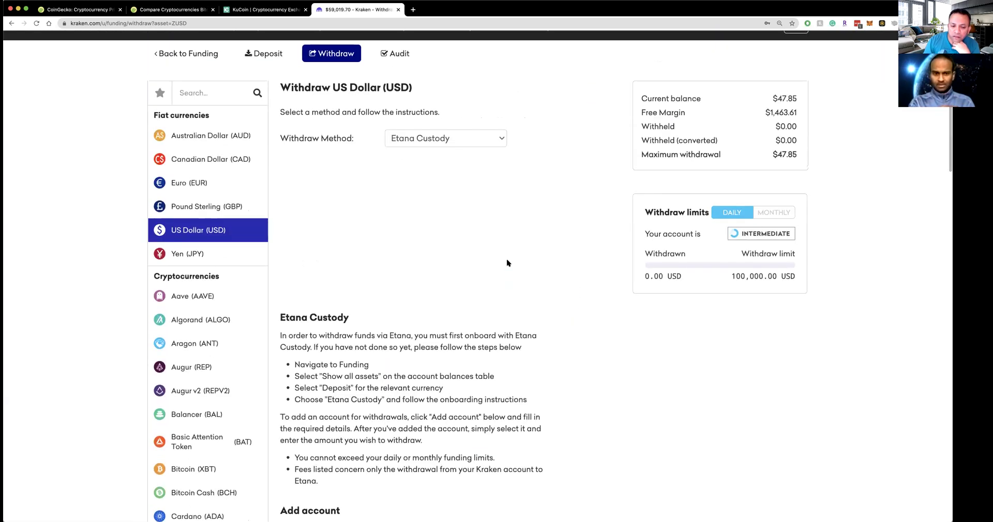
{"action": "left_click", "coordinate": [436, 145]}
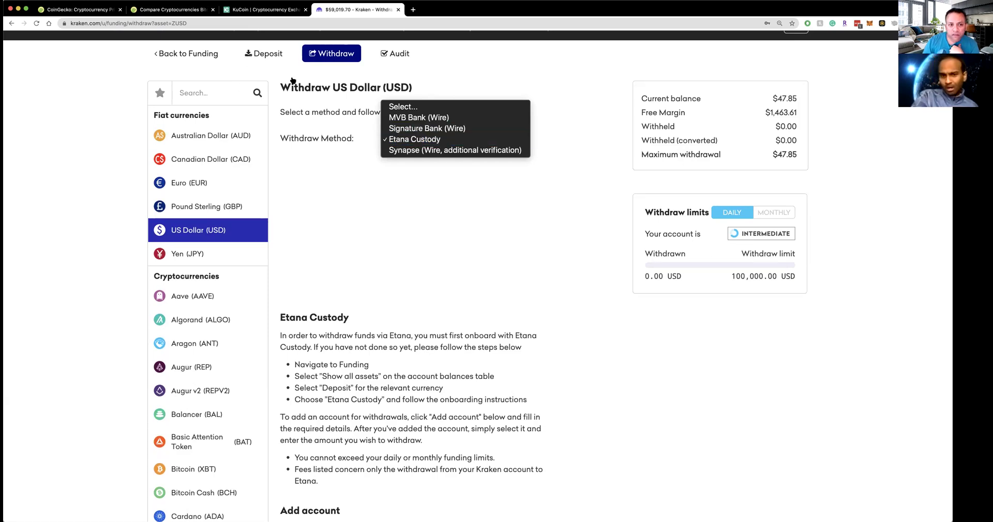
- Examine the Etana Custody withdrawal instructions and the Description and account name fields of its bank account form
{"action": "left_click", "coordinate": [536, 305]}
{"action": "scroll", "coordinate": [534, 304], "scroll_direction": "down", "scroll_amount": 5}
{"action": "left_click", "coordinate": [508, 254]}
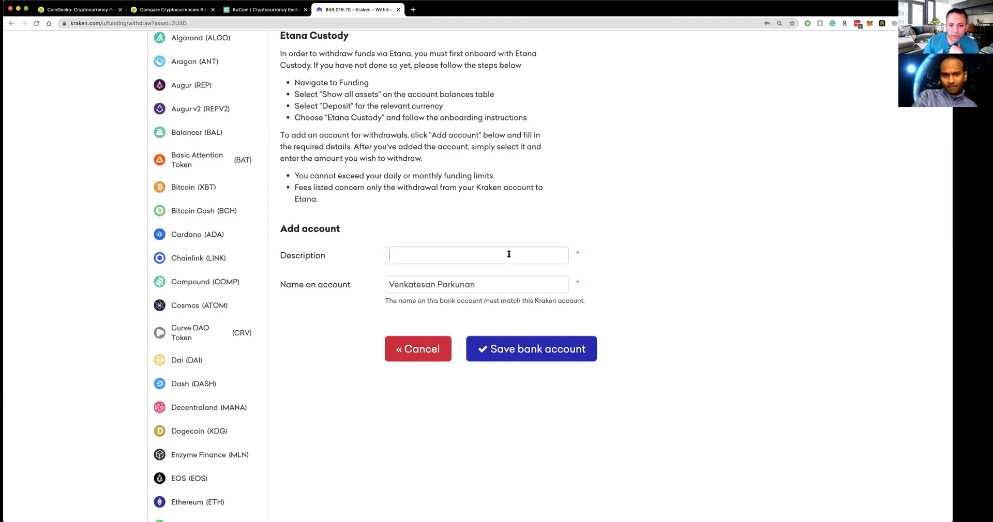
{"action": "scroll", "coordinate": [503, 379], "scroll_direction": "up", "scroll_amount": 3}
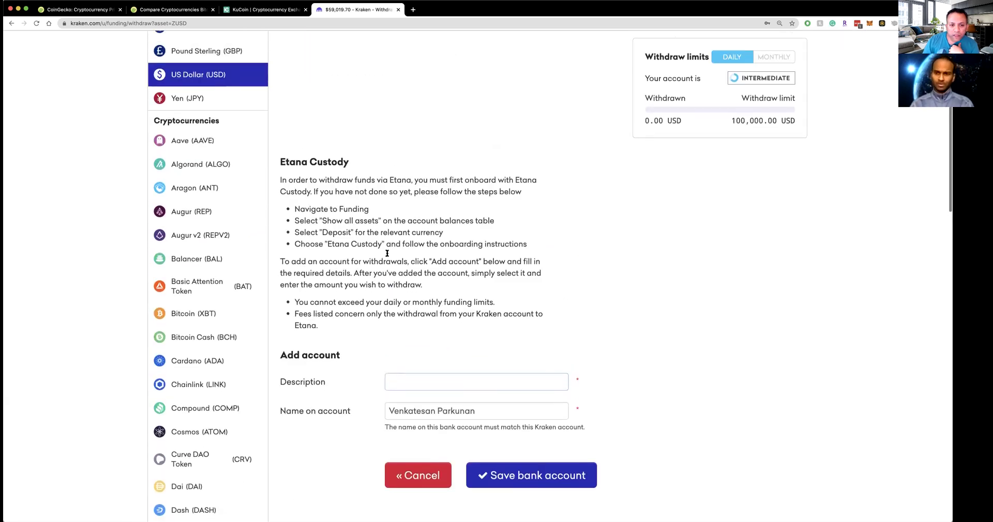
{"action": "left_click_drag", "start_coordinate": [331, 358], "coordinate": [271, 205]}
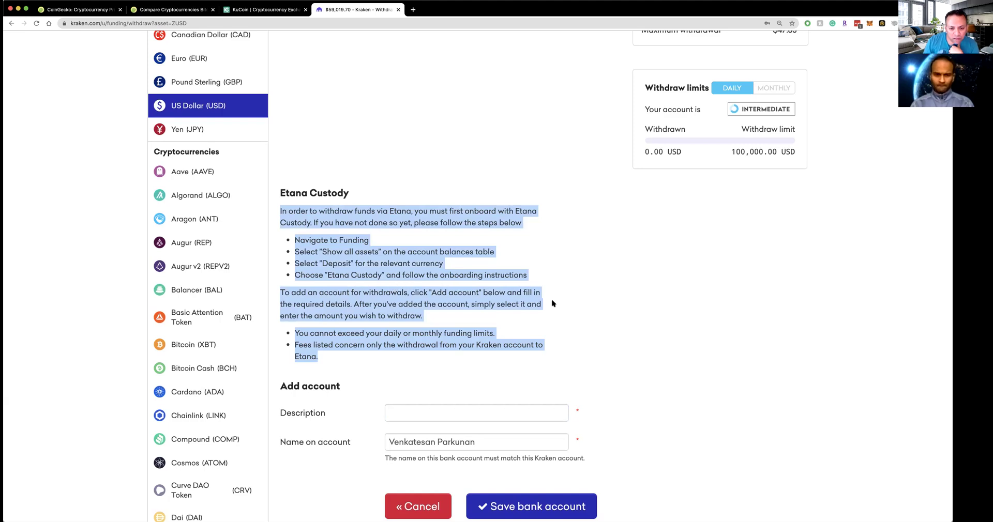
{"action": "scroll", "coordinate": [552, 305], "scroll_direction": "up", "scroll_amount": 1}
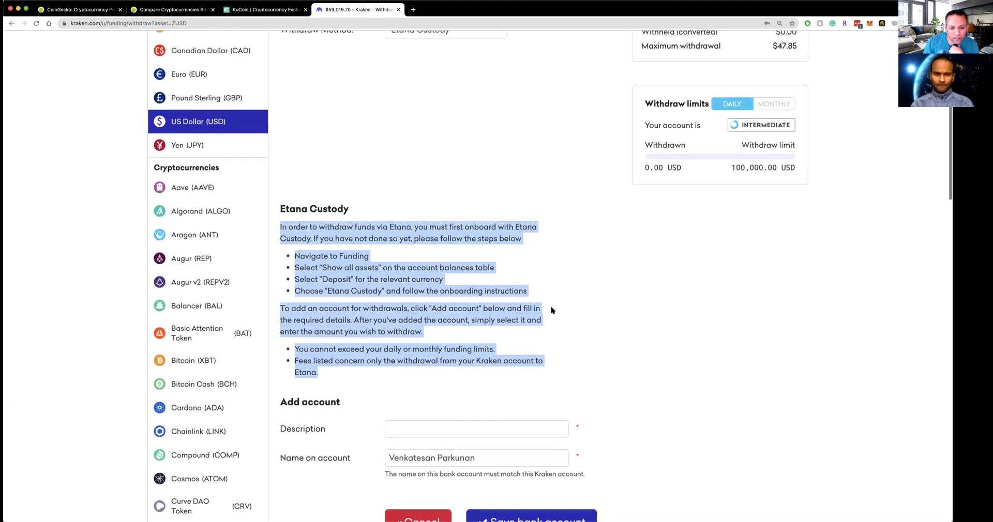
{"action": "left_click", "coordinate": [409, 426]}
{"action": "scroll", "coordinate": [528, 336], "scroll_direction": "down", "scroll_amount": 5}
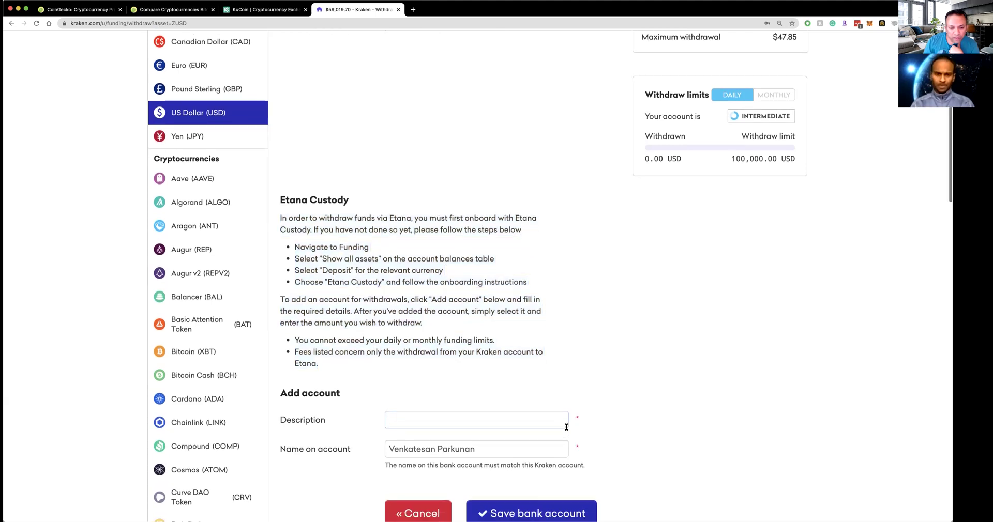
{"action": "scroll", "coordinate": [629, 347], "scroll_direction": "up", "scroll_amount": 9}
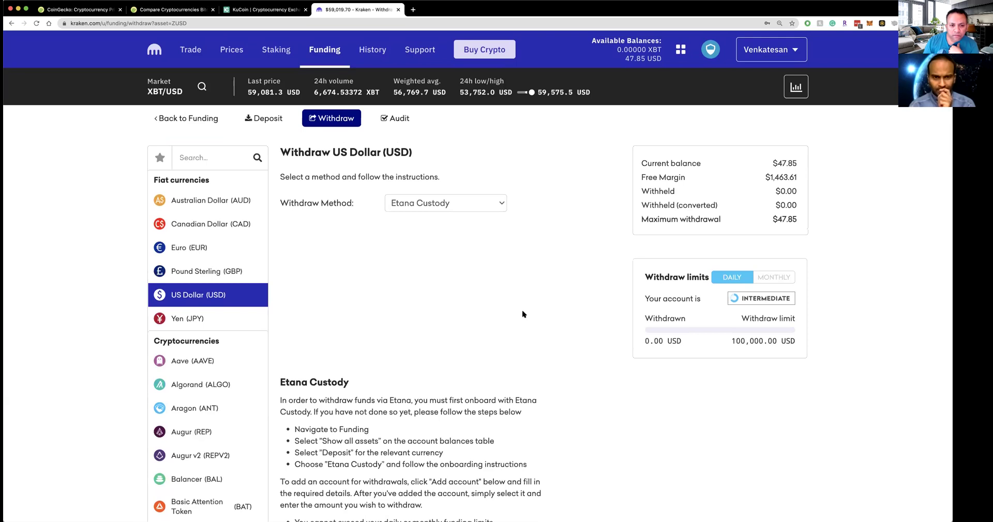
- Change the US Dollar withdraw method to MVB Bank (Wire) and check the fee for a wire withdrawal
{"action": "left_click", "coordinate": [469, 206]}
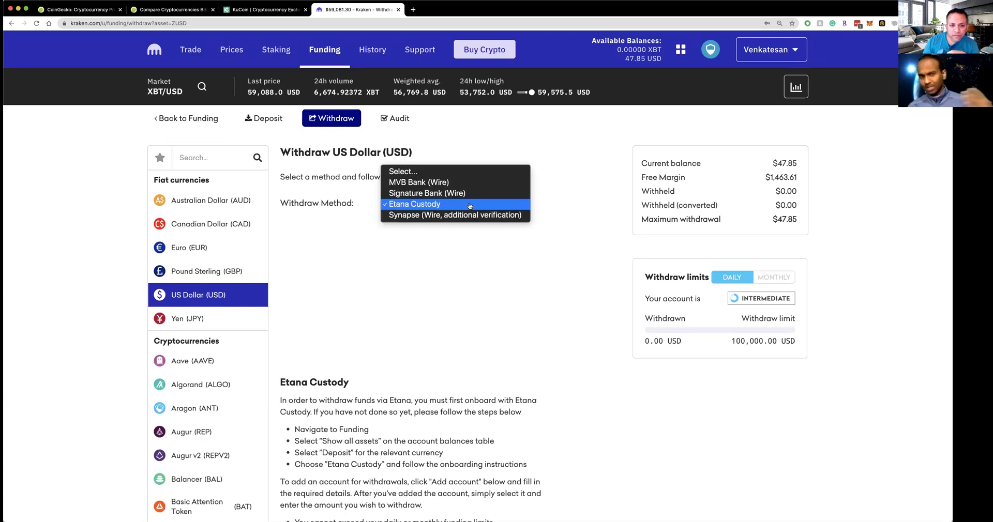
{"action": "left_click", "coordinate": [469, 183]}
{"action": "scroll", "coordinate": [566, 342], "scroll_direction": "down", "scroll_amount": 7}
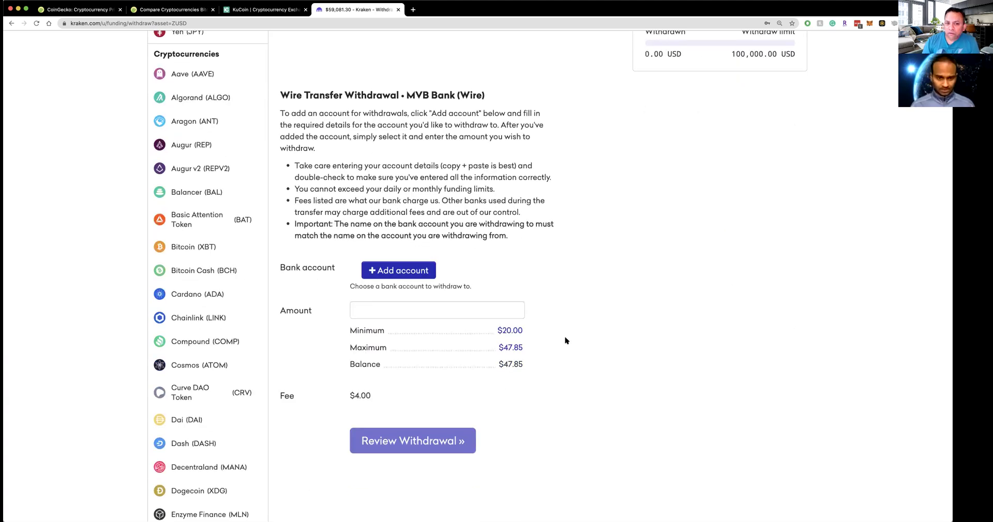
{"action": "scroll", "coordinate": [566, 341], "scroll_direction": "up", "scroll_amount": 7}
{"action": "scroll", "coordinate": [564, 339], "scroll_direction": "down", "scroll_amount": 6}
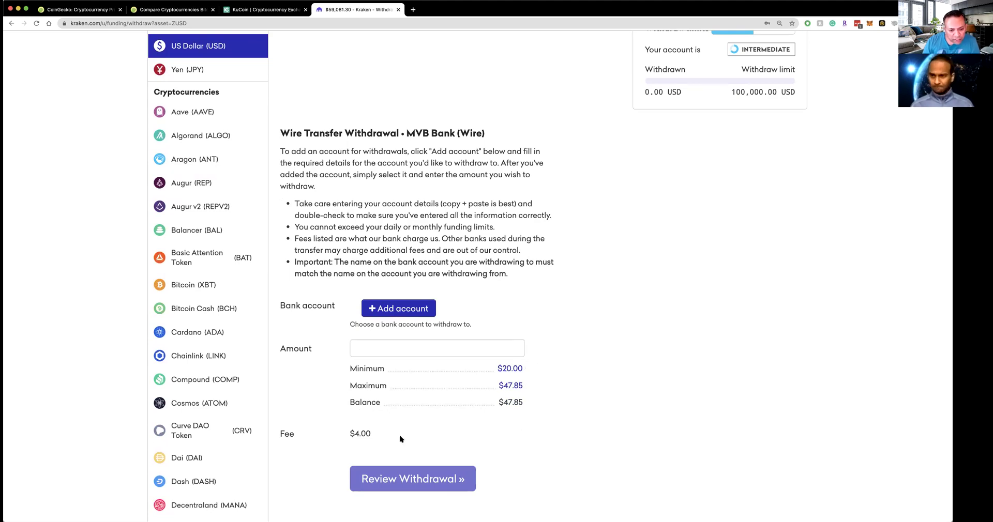
{"action": "left_click_drag", "start_coordinate": [372, 435], "coordinate": [343, 436]}
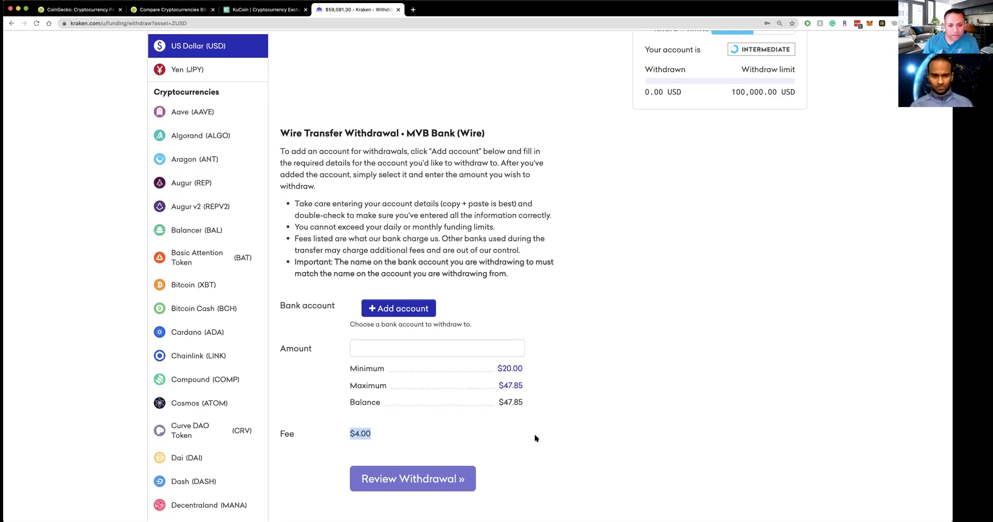
{"action": "scroll", "coordinate": [536, 437], "scroll_direction": "down", "scroll_amount": 2}
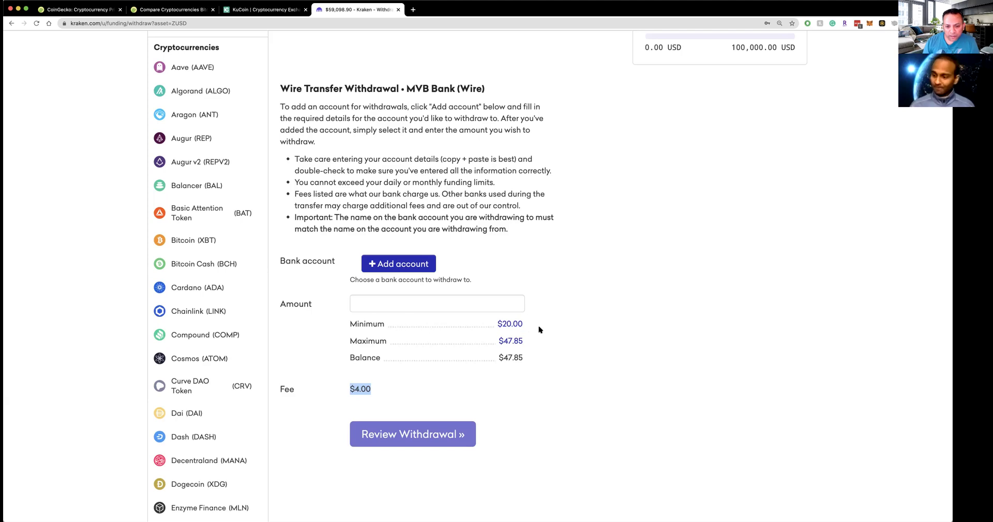
- Open the MVB Bank form for adding an account, look over its bank, routing and account number fields, and cancel it
{"action": "left_click", "coordinate": [375, 299]}
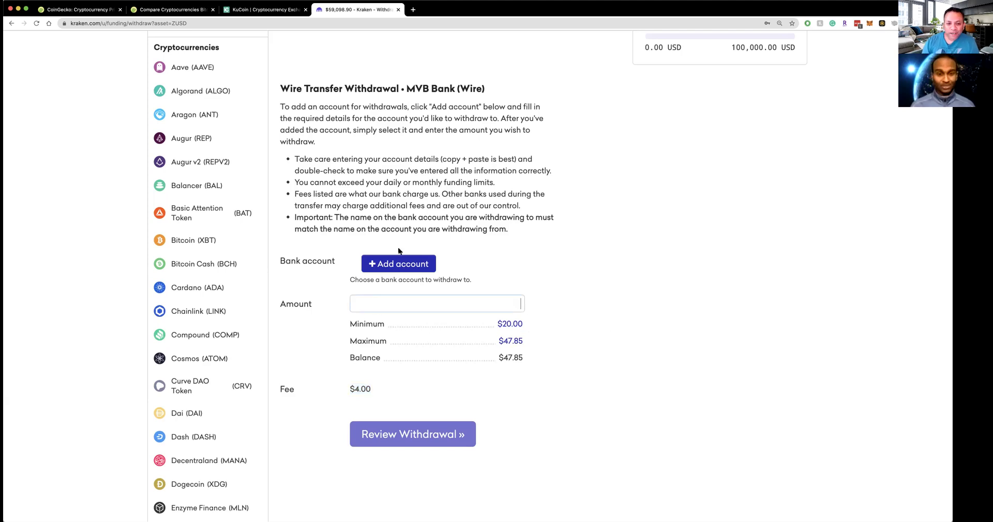
{"action": "left_click", "coordinate": [401, 264]}
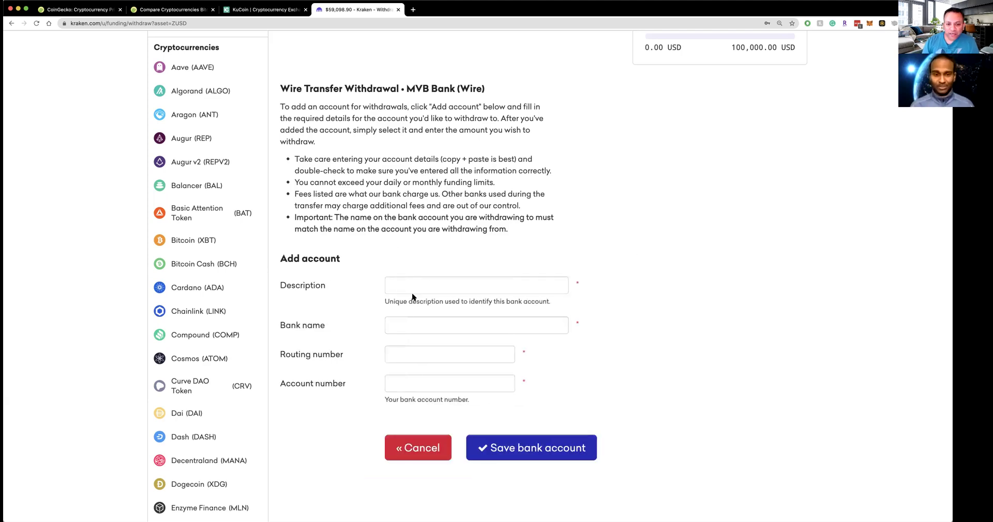
{"action": "left_click", "coordinate": [412, 357]}
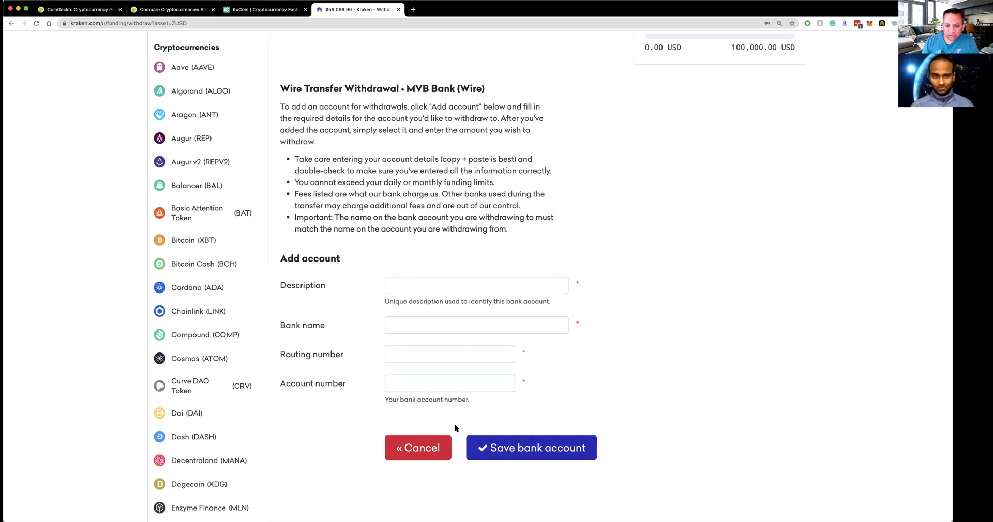
{"action": "left_click", "coordinate": [407, 453]}
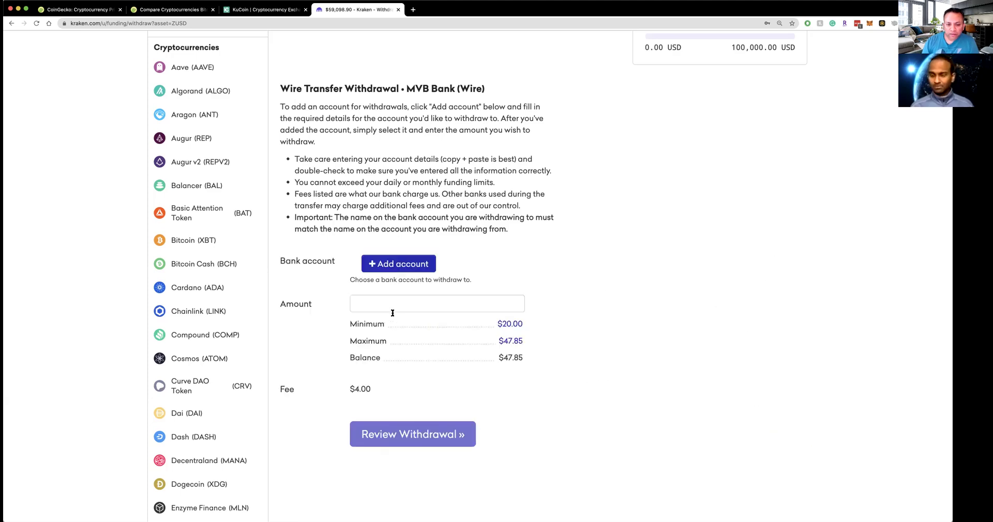
- Activate the withdrawal Amount field and check the balance available for the MVB Bank wire withdrawal
{"action": "left_click", "coordinate": [362, 305]}
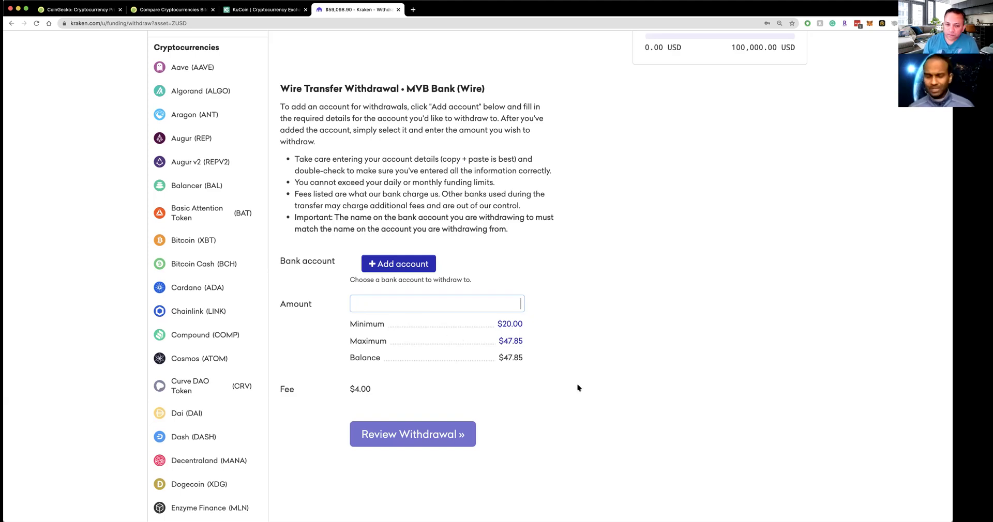
{"action": "scroll", "coordinate": [578, 388], "scroll_direction": "up", "scroll_amount": 1}
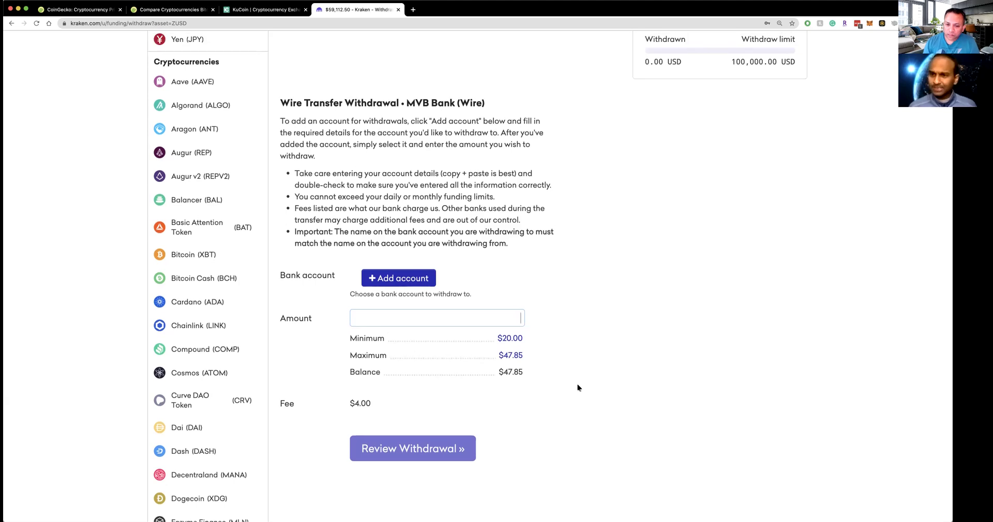
{"action": "left_click_drag", "start_coordinate": [497, 372], "coordinate": [532, 372]}
{"action": "scroll", "coordinate": [554, 414], "scroll_direction": "up", "scroll_amount": 1}
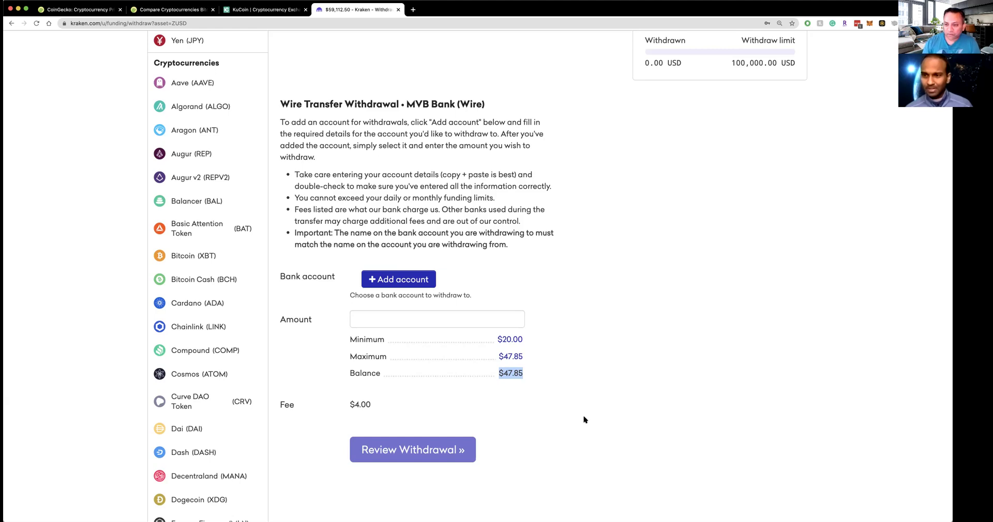
{"action": "scroll", "coordinate": [585, 420], "scroll_direction": "up", "scroll_amount": 5}
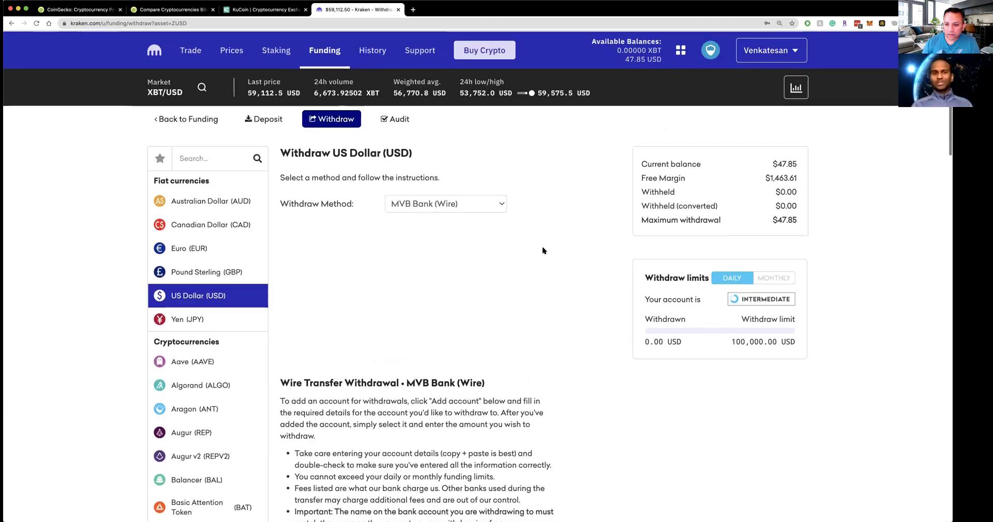